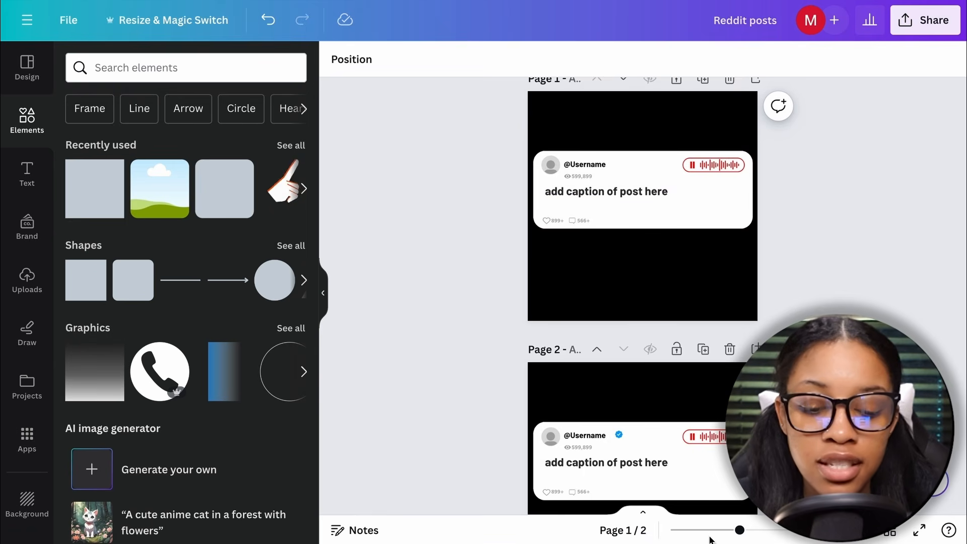
pyautogui.moveTo(739, 532); pyautogui.dragTo(753, 530)
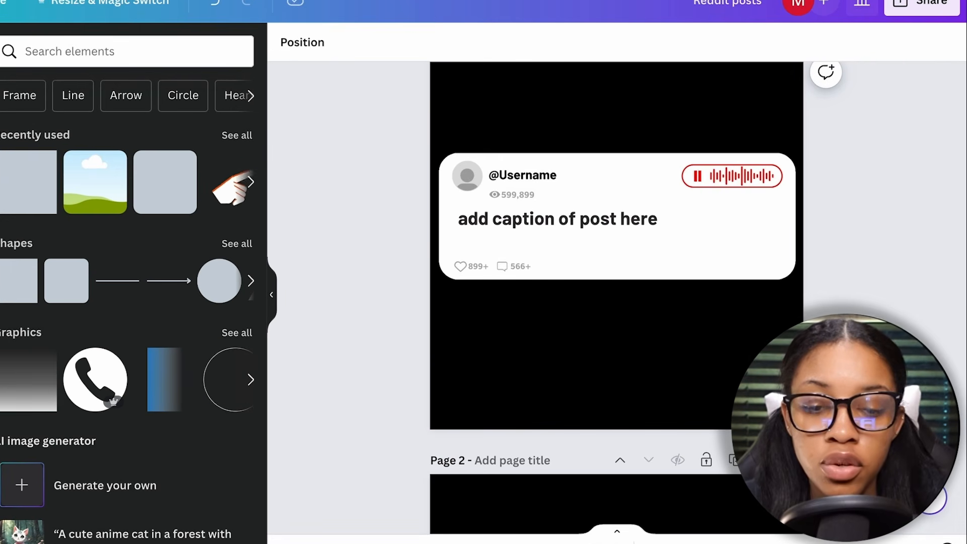
pyautogui.click(554, 177)
pyautogui.doubleClick(554, 177)
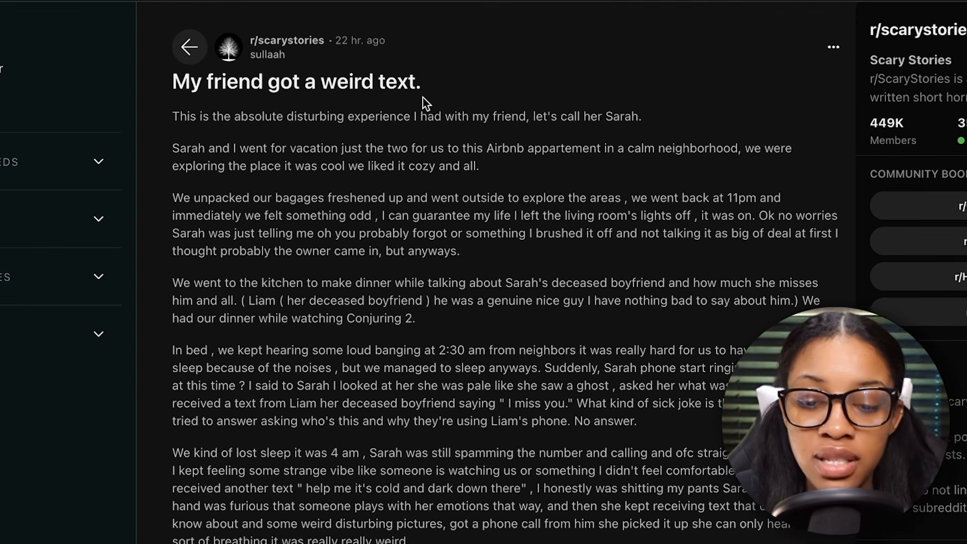
# Copy the title of the Reddit post and replace page 1's caption placeholder with "My friend got a weird text."
pyautogui.moveTo(431, 87); pyautogui.dragTo(181, 87)
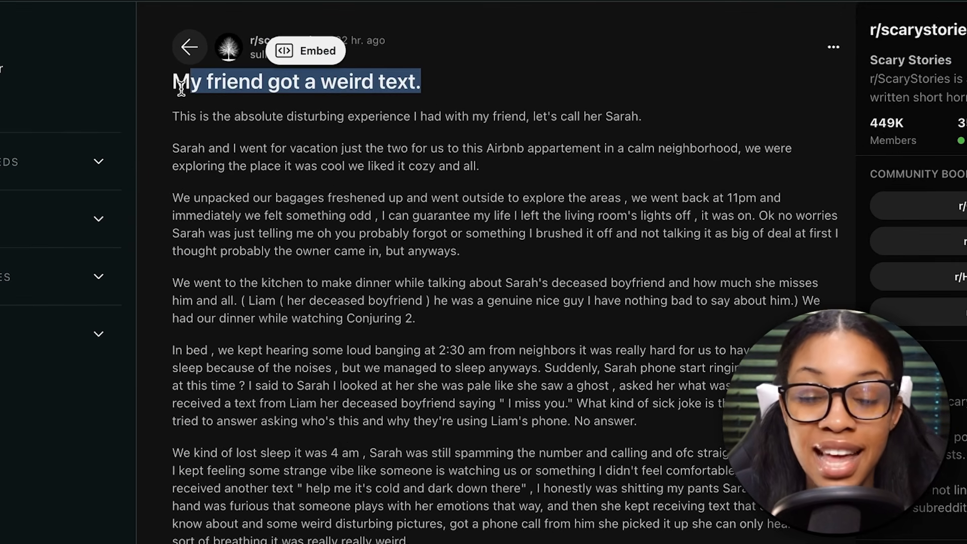
pyautogui.click(261, 177)
pyautogui.moveTo(423, 86); pyautogui.dragTo(170, 84)
pyautogui.press('super+c')
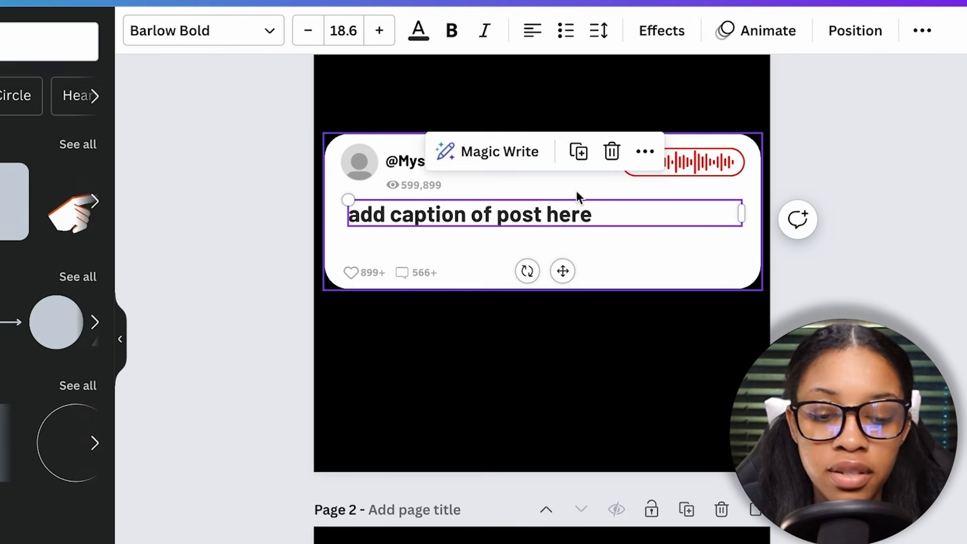
pyautogui.click(582, 215)
pyautogui.moveTo(591, 215); pyautogui.dragTo(351, 214)
pyautogui.press('super+v')
pyautogui.click(535, 432)
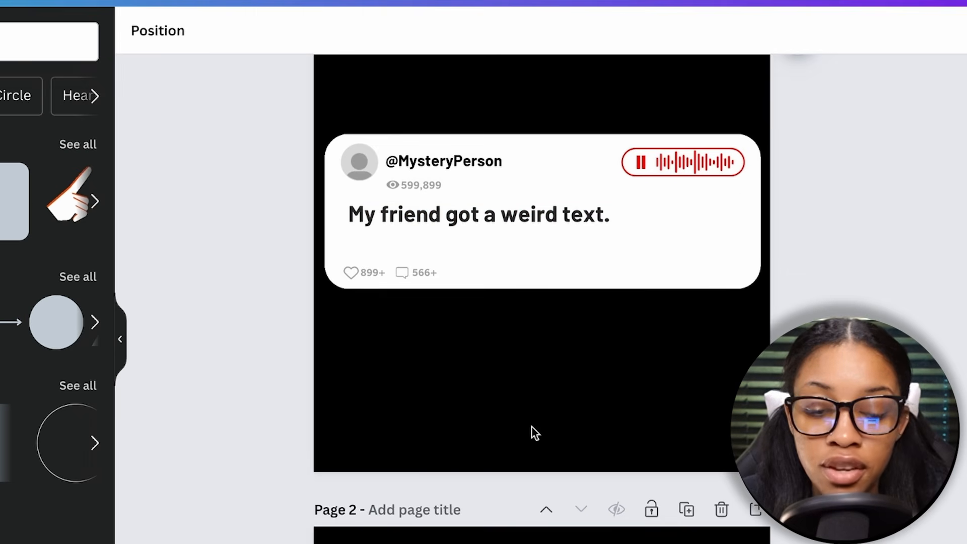
# Set the view count below the username on the card to 400,000
pyautogui.scroll(3, 534, 432)
pyautogui.scroll(2, 503, 427)
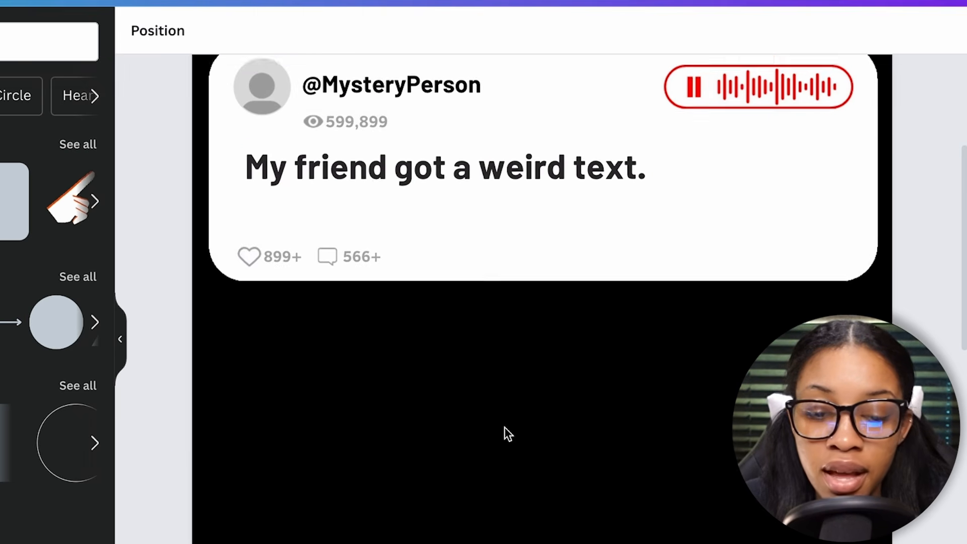
pyautogui.click(372, 208)
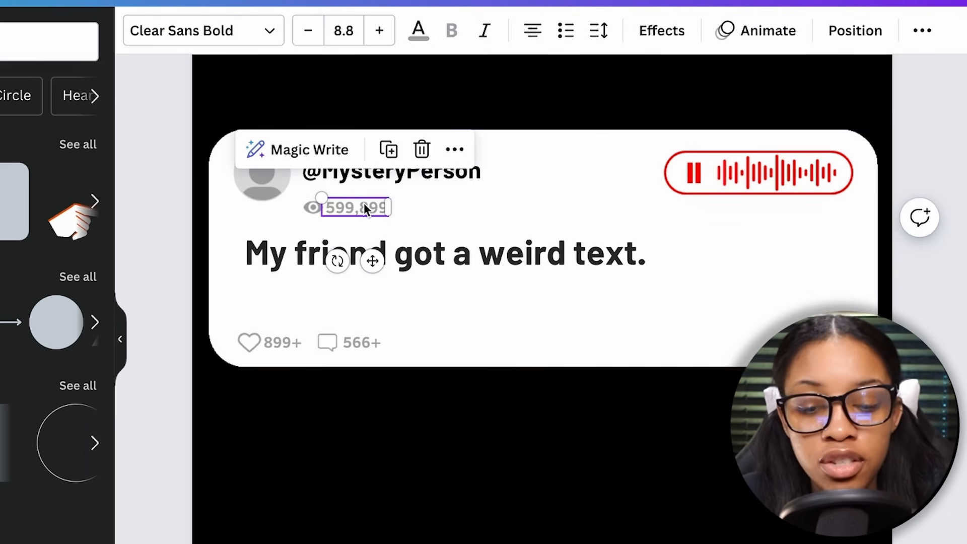
pyautogui.doubleClick(363, 204)
pyautogui.write('400,')
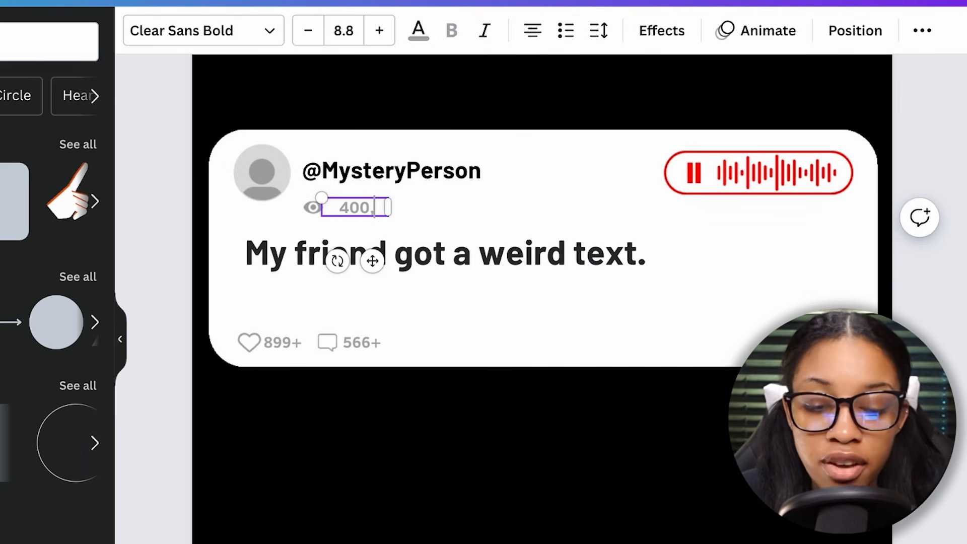
pyautogui.write('000')
# Set the card's comment count to 546+ and its like count to 999+
pyautogui.click(363, 343)
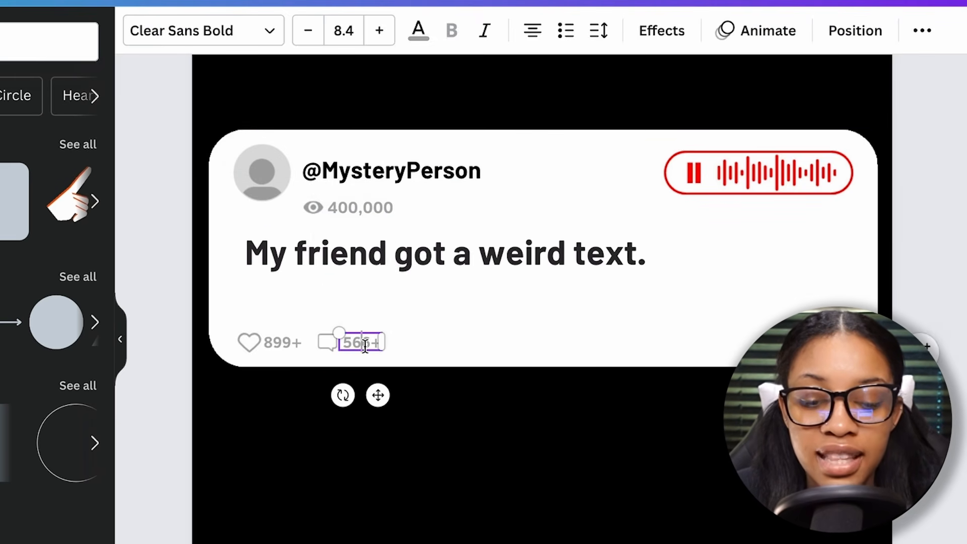
pyautogui.write('4')
pyautogui.click(290, 343)
pyautogui.press('BackSpace')
pyautogui.press('BackSpace')
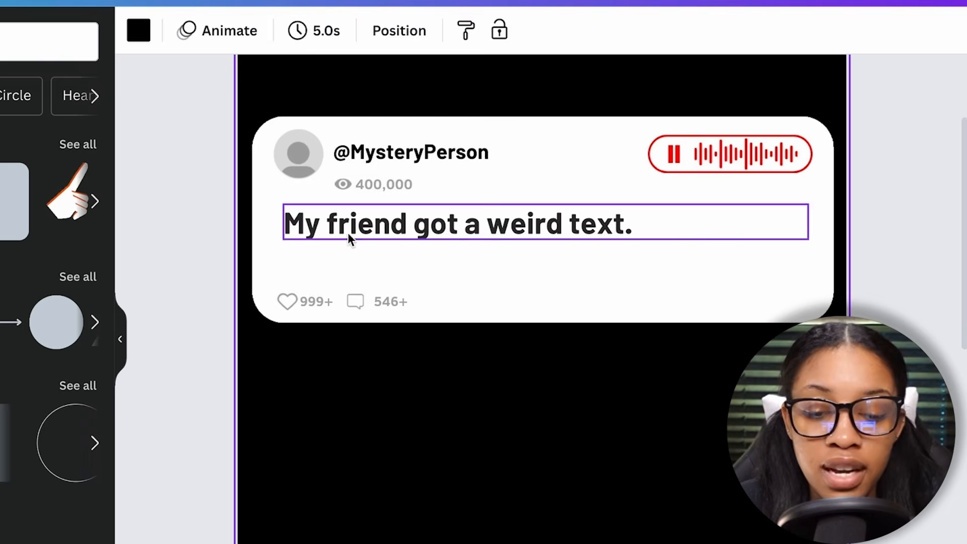
# Place a circular frame over the card's profile picture and fill it with the dark hooded-figure photo found under "mystery"
pyautogui.click(302, 156)
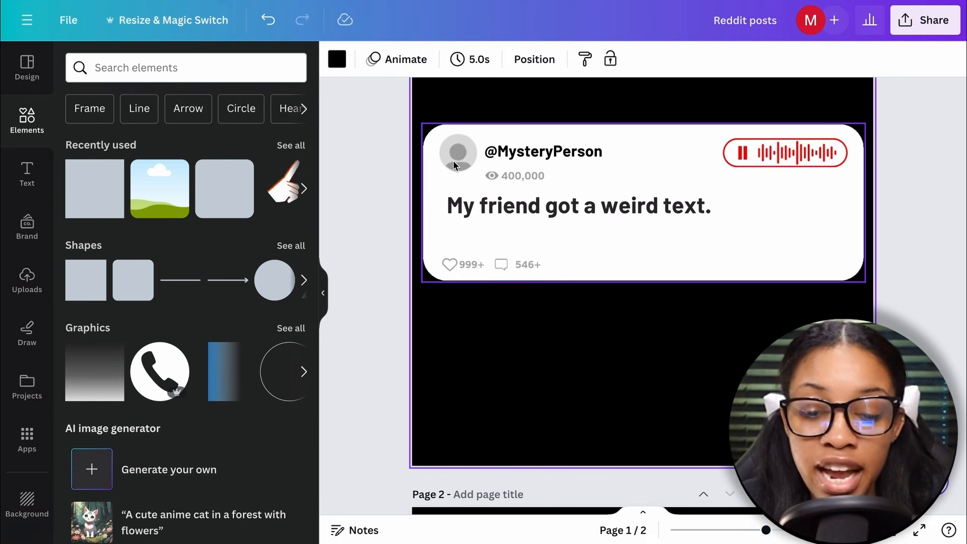
pyautogui.scroll(-5, 186, 252)
pyautogui.click(224, 330)
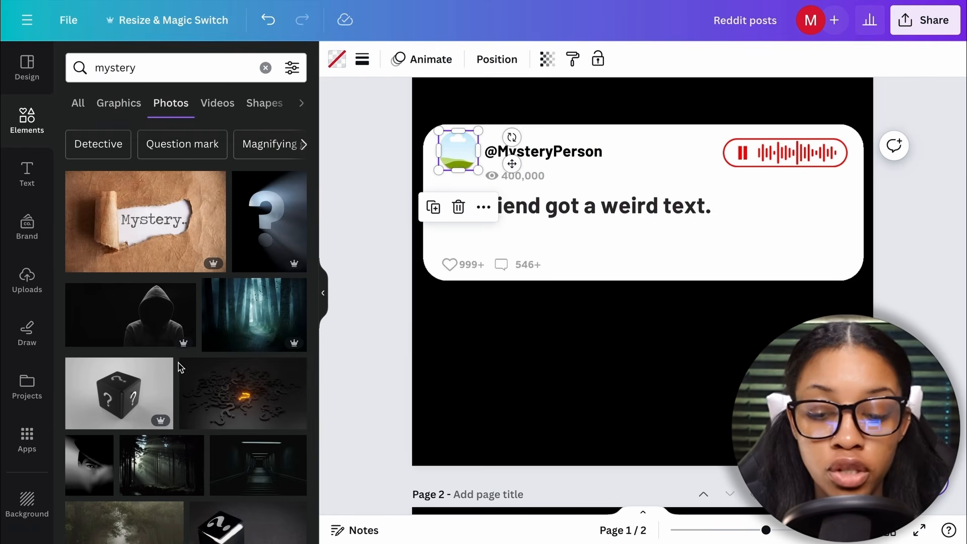
pyautogui.moveTo(150, 331); pyautogui.dragTo(463, 153)
pyautogui.doubleClick(463, 151)
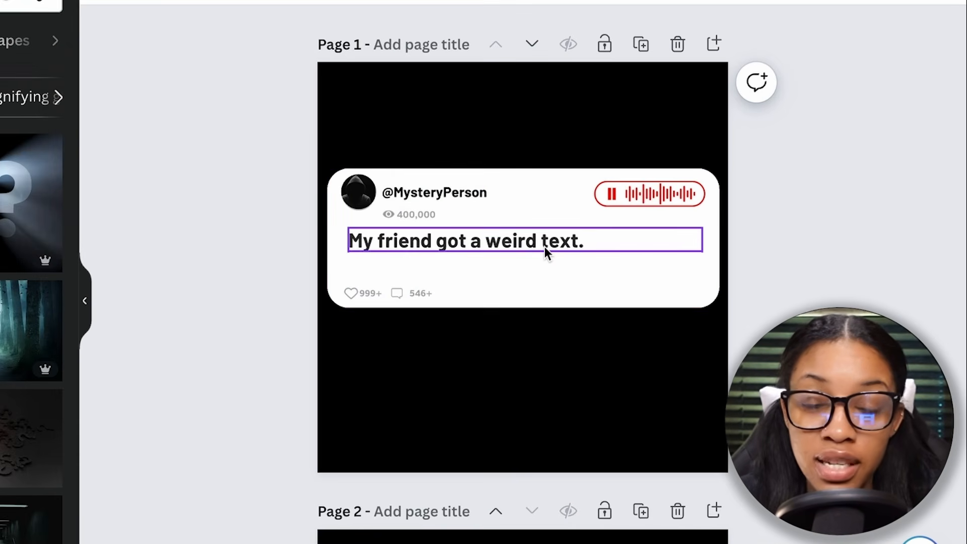
# Open the design's download settings and choose PNG as the file type
pyautogui.scroll(-6, 492, 216)
pyautogui.scroll(-1, 494, 217)
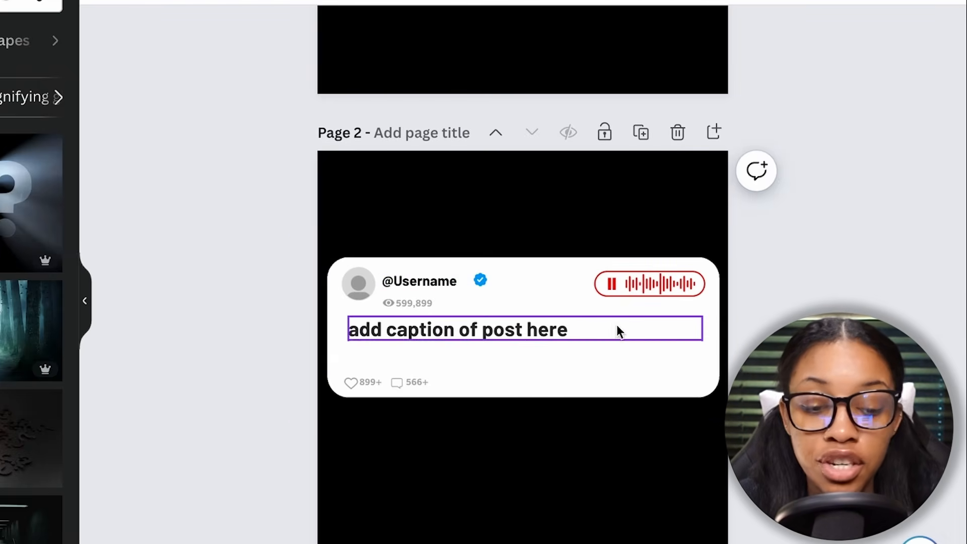
pyautogui.scroll(7, 614, 325)
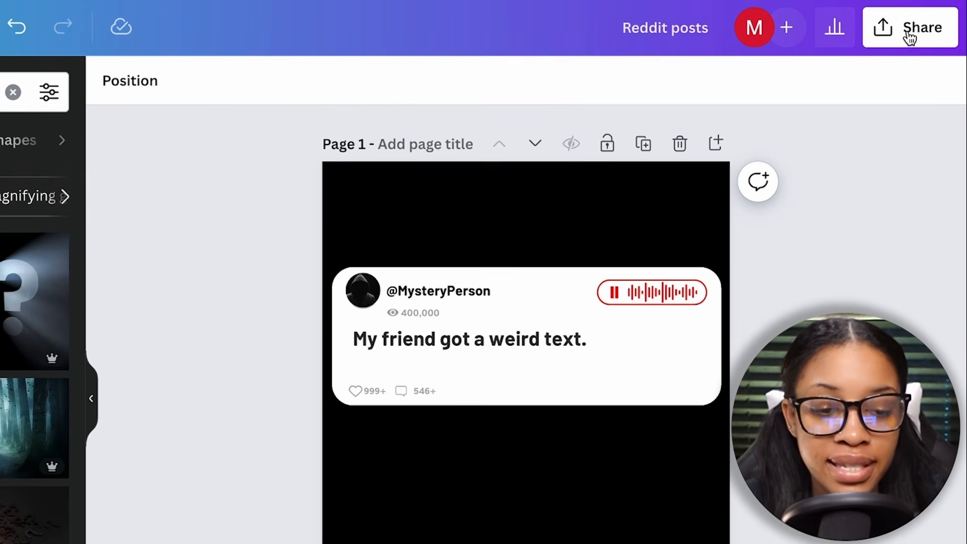
pyautogui.click(920, 4)
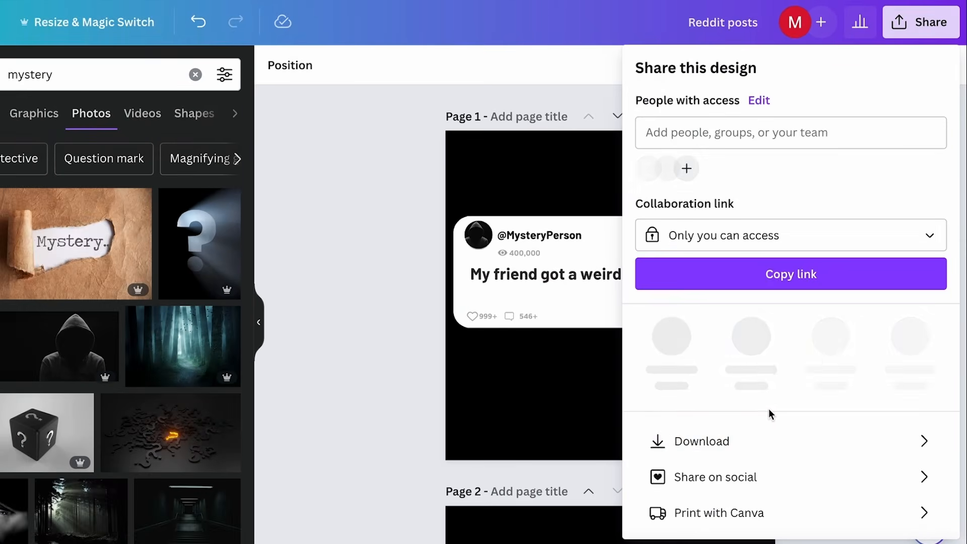
pyautogui.click(770, 439)
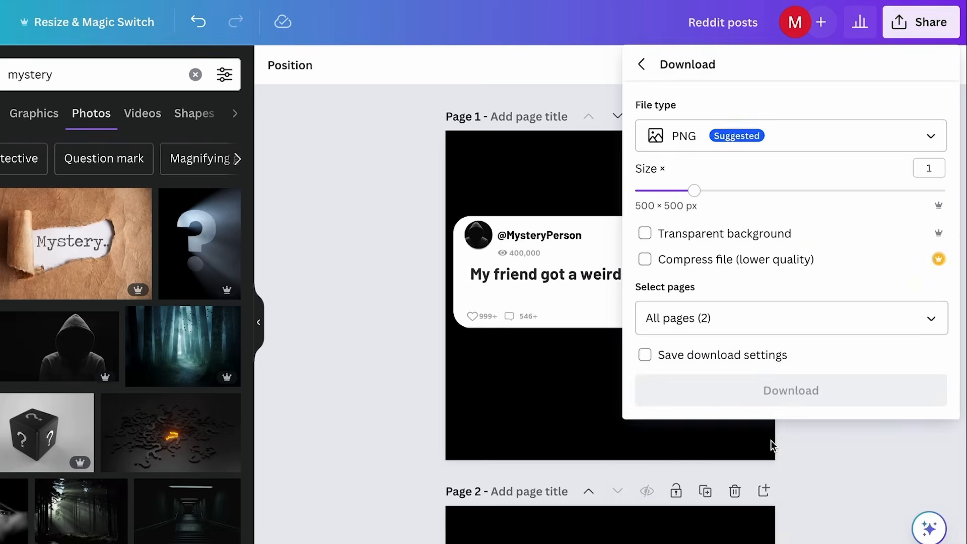
pyautogui.click(925, 138)
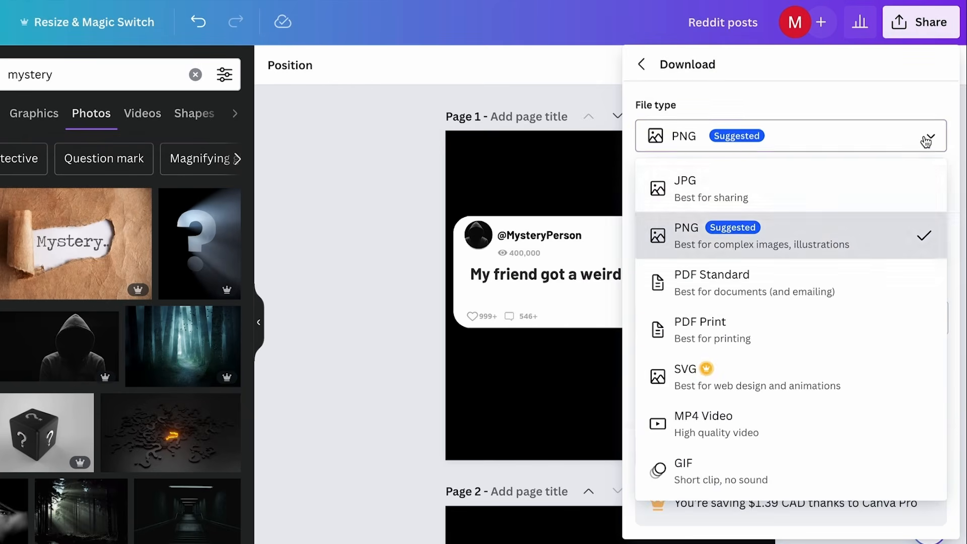
pyautogui.click(802, 241)
# Limit the download to page 1 with a transparent background and download the image
pyautogui.click(931, 322)
pyautogui.click(852, 378)
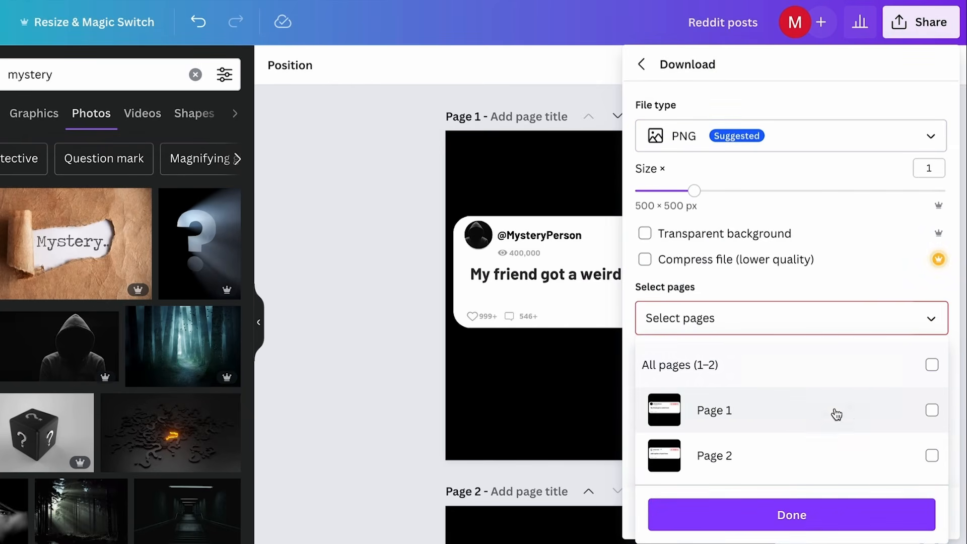
pyautogui.click(834, 420)
pyautogui.click(791, 515)
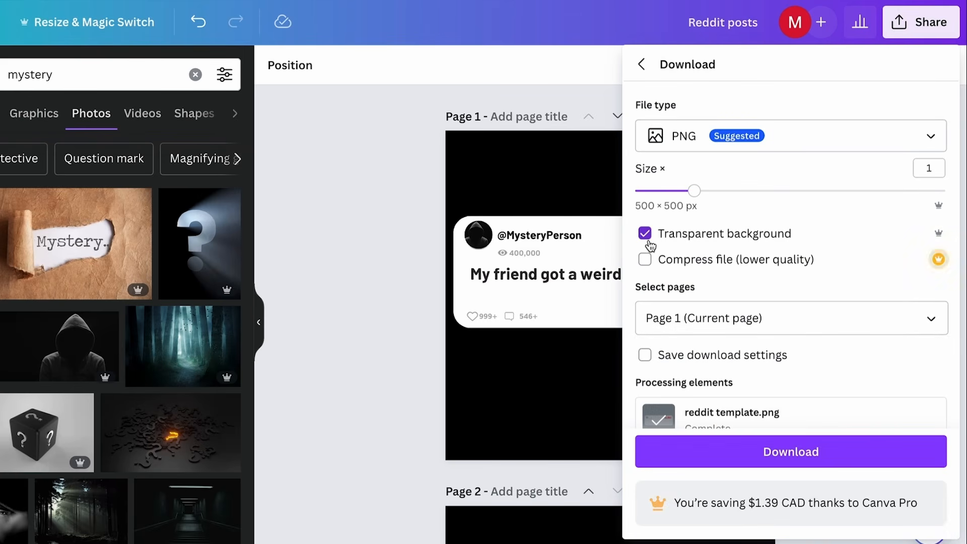
pyautogui.click(759, 452)
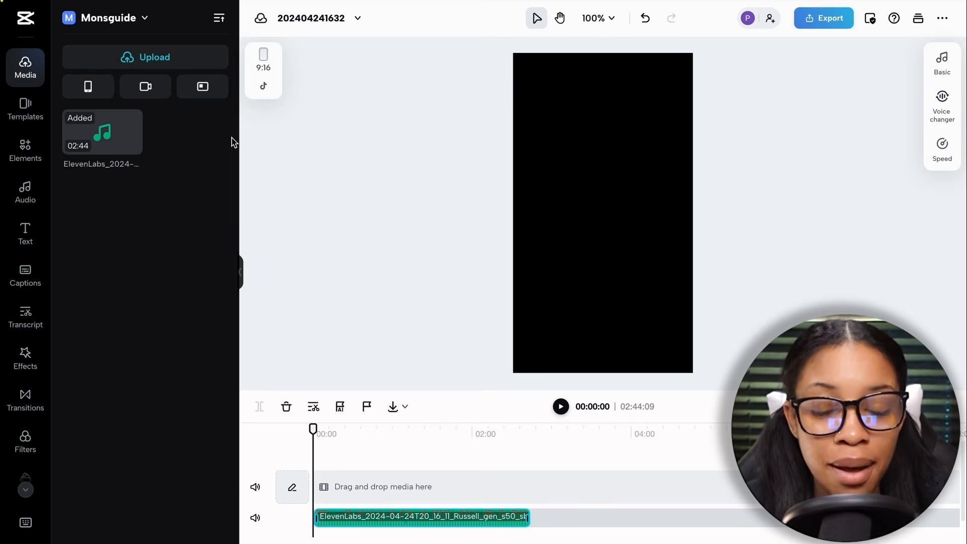
# Switch to the CapCut project, upload Reddit posts.png and add it to the video above the narration track
pyautogui.click(26, 74)
pyautogui.click(26, 74)
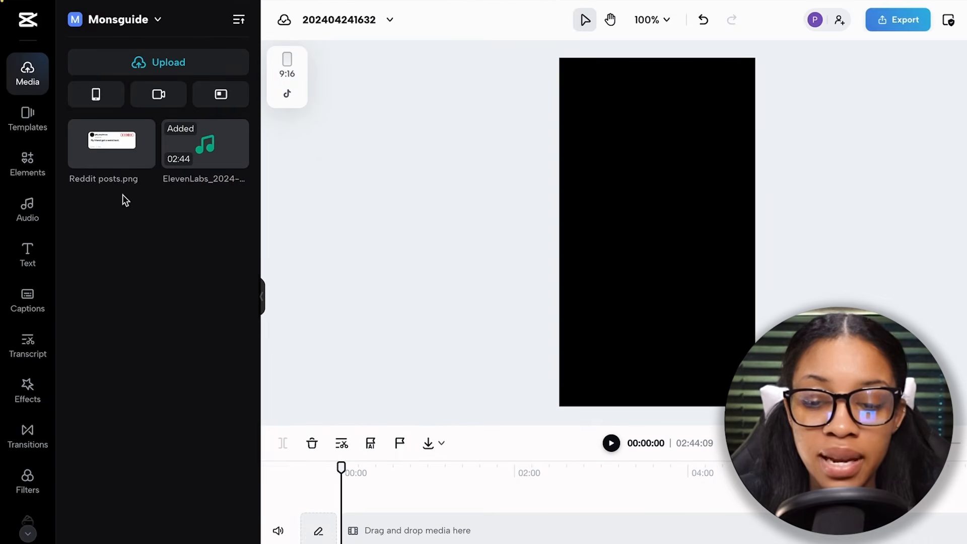
pyautogui.click(113, 151)
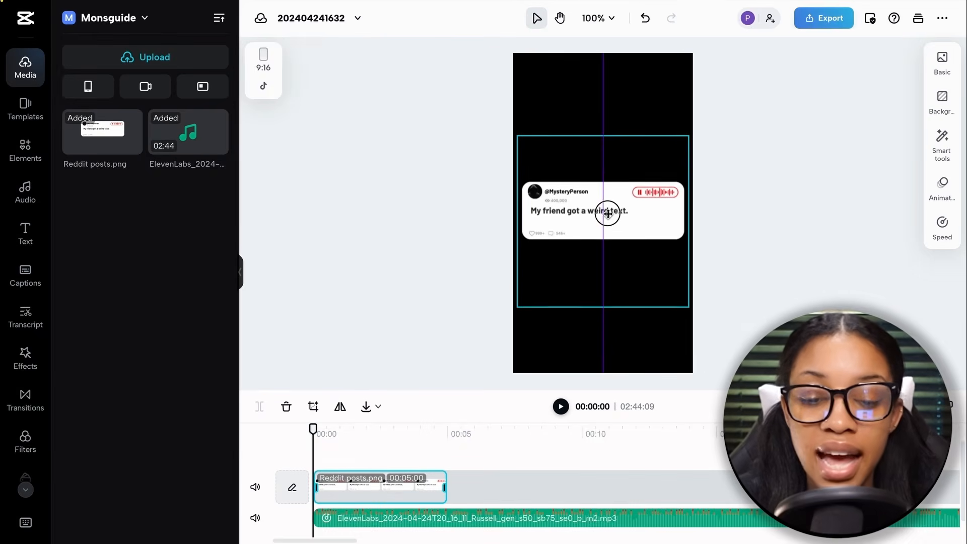
pyautogui.moveTo(608, 213); pyautogui.dragTo(608, 208)
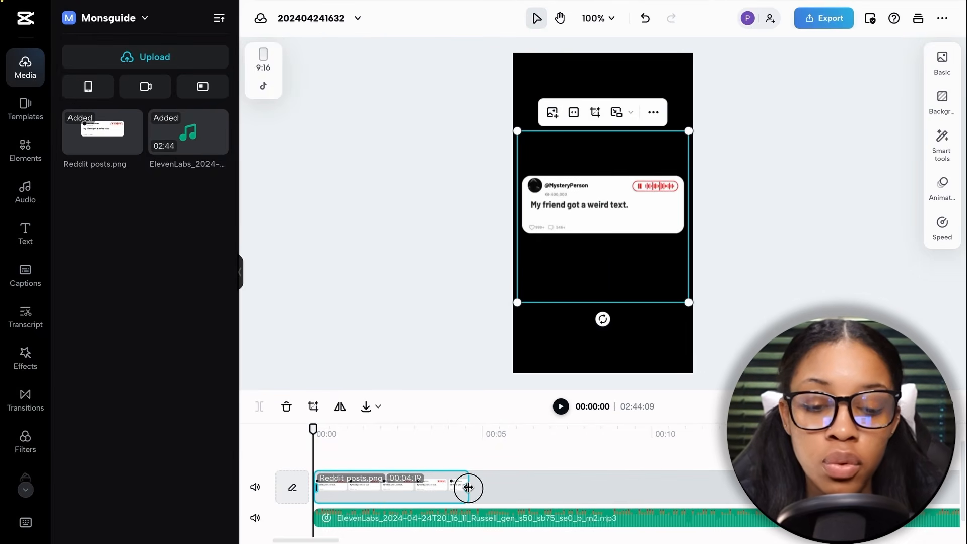
# Trim the Reddit post image clip so it ends with the spoken title, at about 00:01:15
pyautogui.moveTo(414, 489)
pyautogui.mouseDown()
pyautogui.moveTo(439, 492)
pyautogui.moveTo(411, 486)
pyautogui.mouseUp()
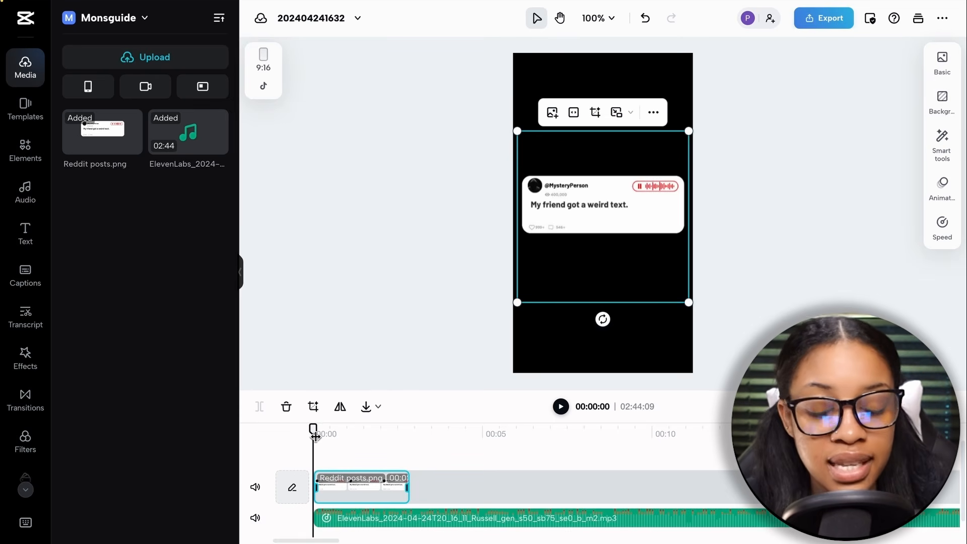
pyautogui.moveTo(315, 437); pyautogui.dragTo(320, 465)
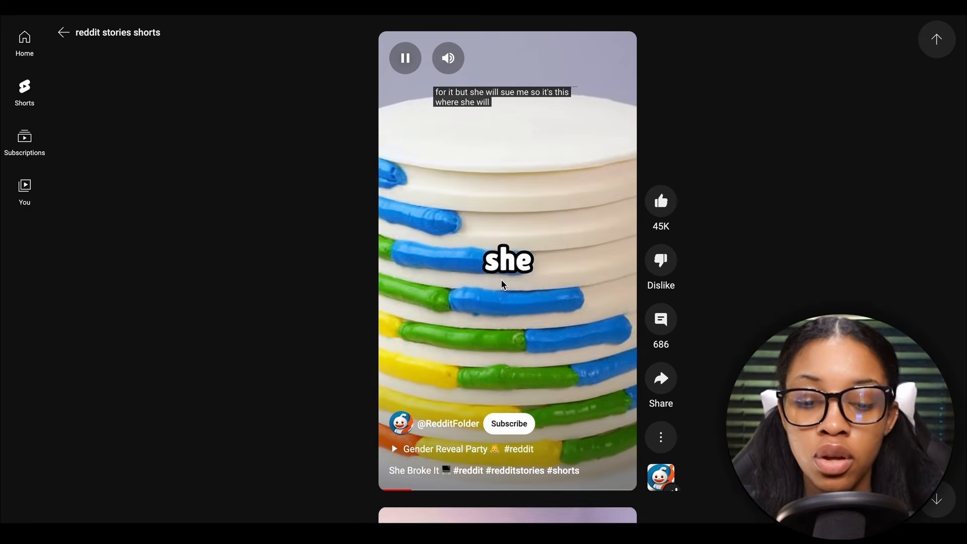
# Generate auto captions for the narration with English (US) as the spoken language
pyautogui.click(518, 273)
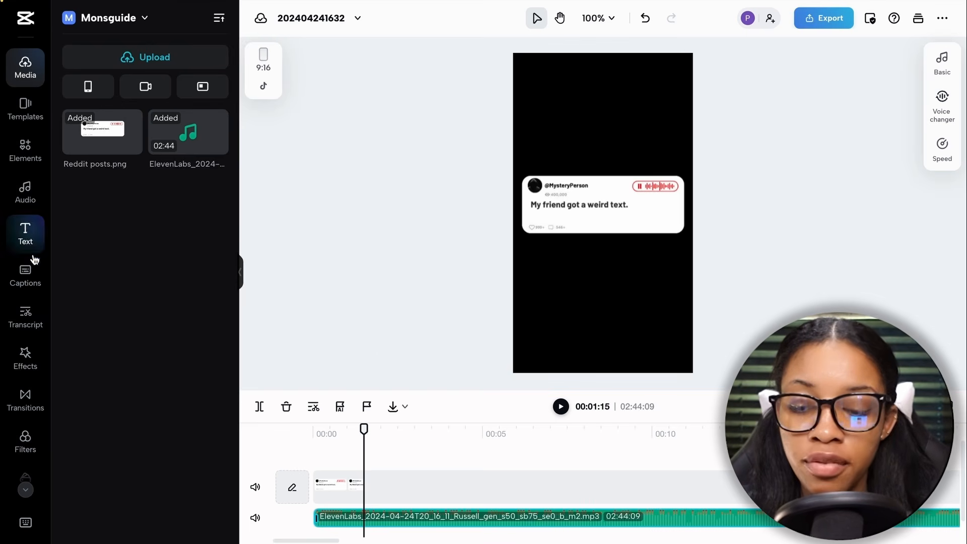
pyautogui.click(26, 274)
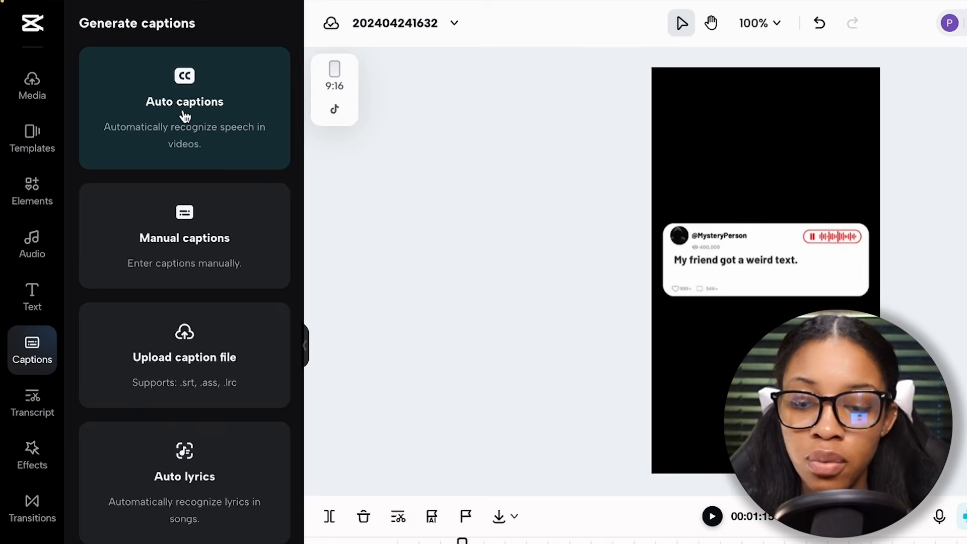
pyautogui.click(189, 111)
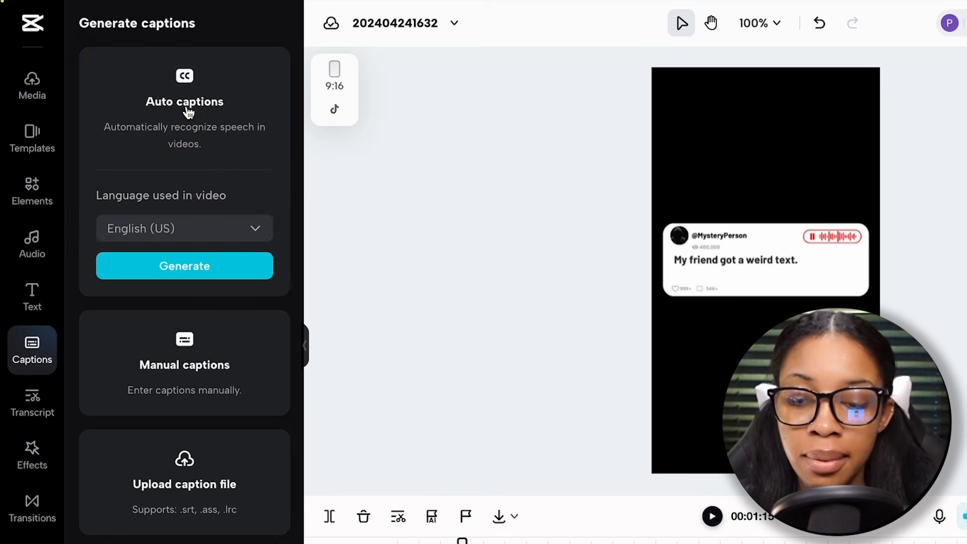
pyautogui.click(171, 236)
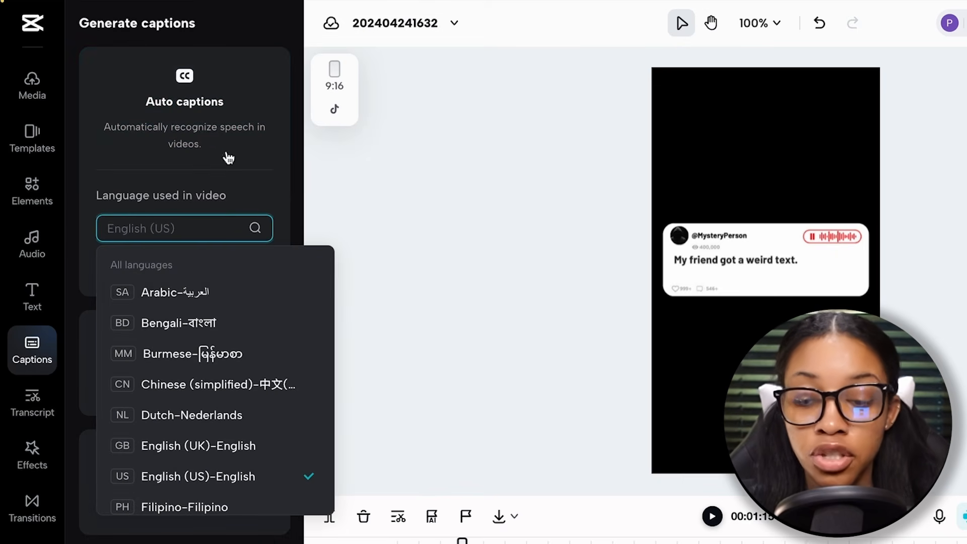
pyautogui.click(232, 135)
pyautogui.click(251, 114)
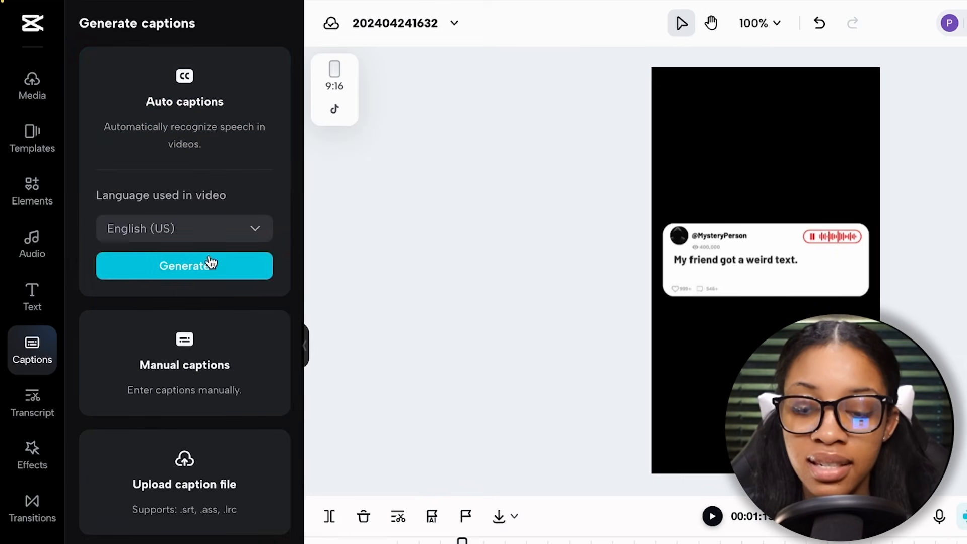
pyautogui.click(208, 267)
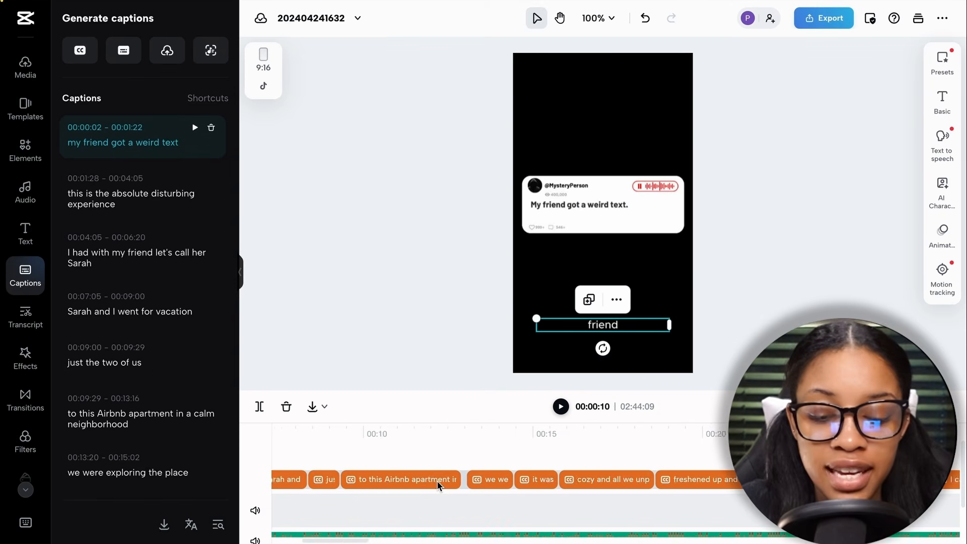
# Delete the first caption, "my friend got a weird text", and move the playhead to the start of "this is the absolute disturbing experience"
pyautogui.hscroll(10, 437, 480)
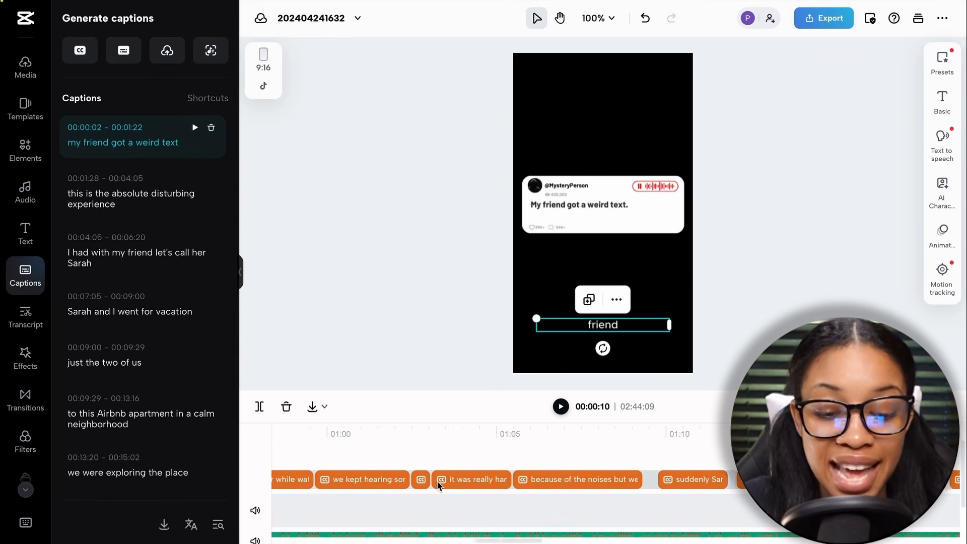
pyautogui.hscroll(-15, 436, 481)
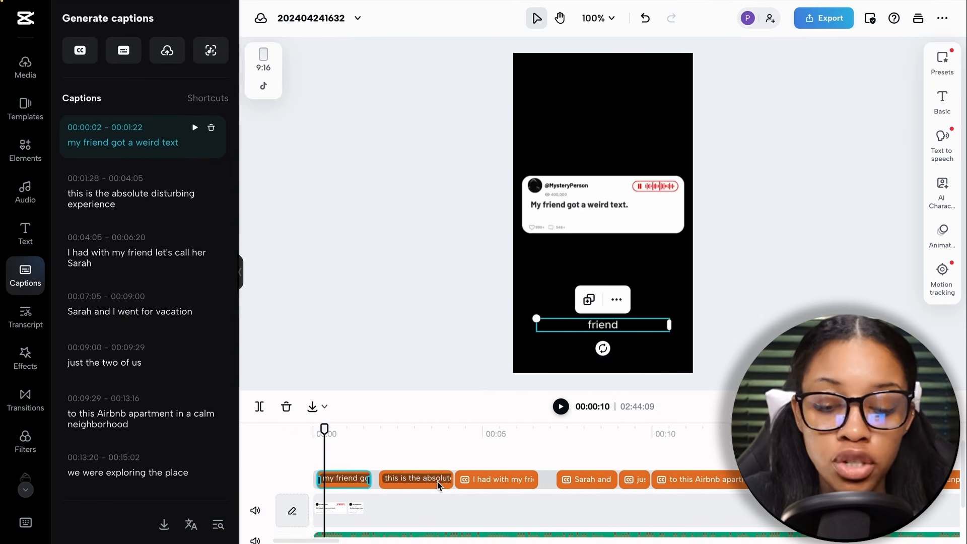
pyautogui.press('Delete')
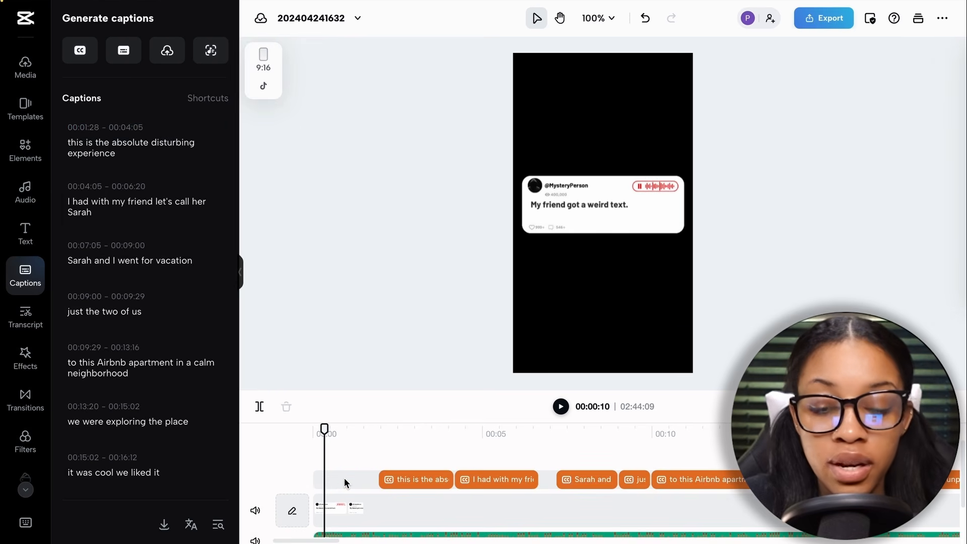
pyautogui.click(378, 435)
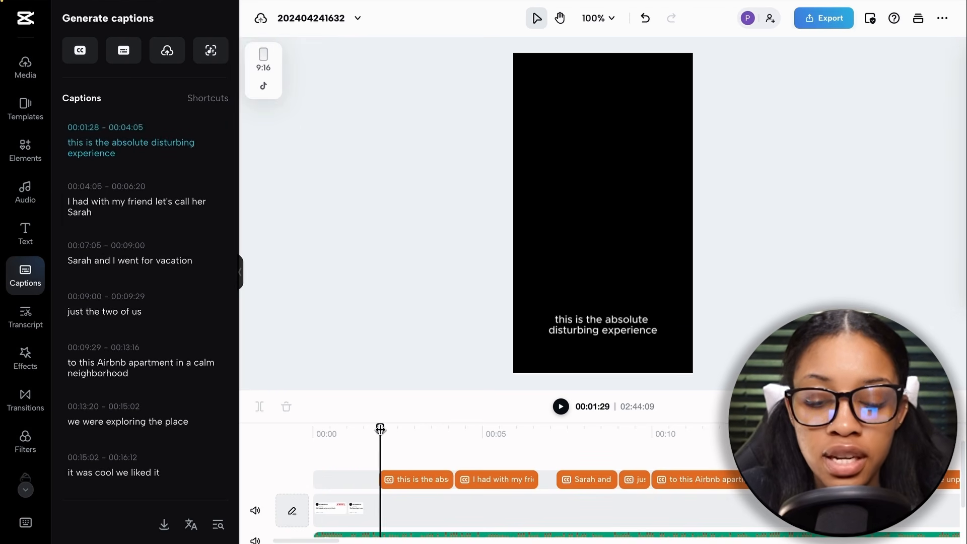
# Move the caption "this is the absolute disturbing experience" up to the centre of the video frame
pyautogui.click(407, 478)
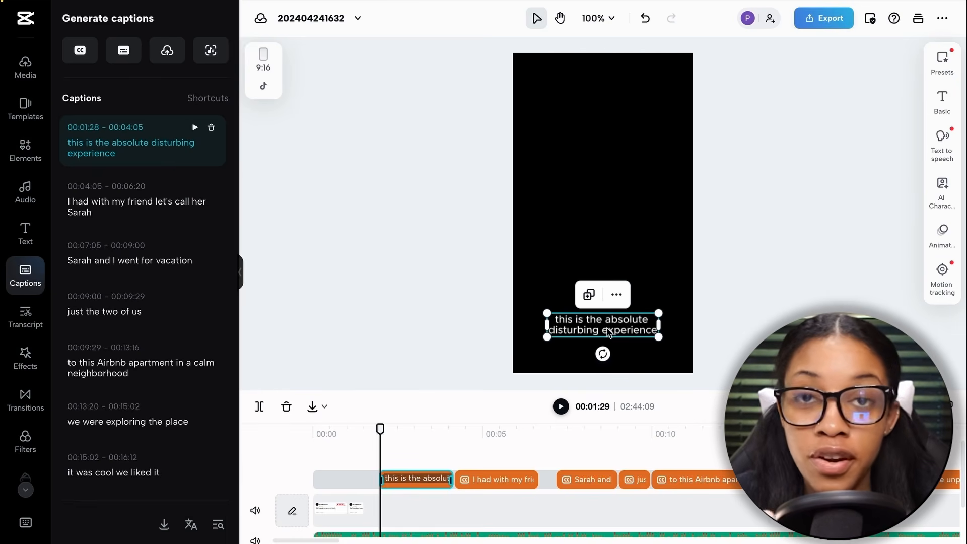
pyautogui.moveTo(607, 332); pyautogui.dragTo(601, 194)
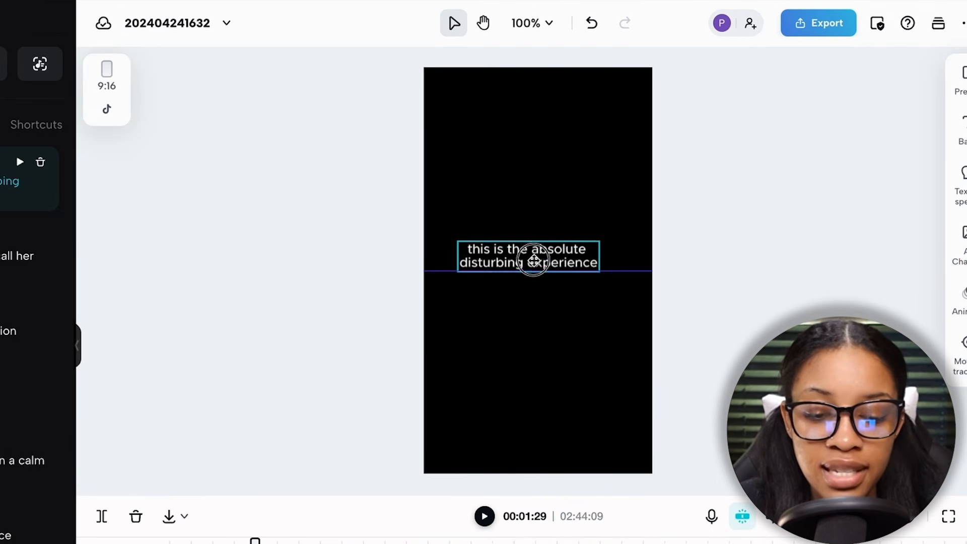
pyautogui.moveTo(536, 248); pyautogui.dragTo(544, 276)
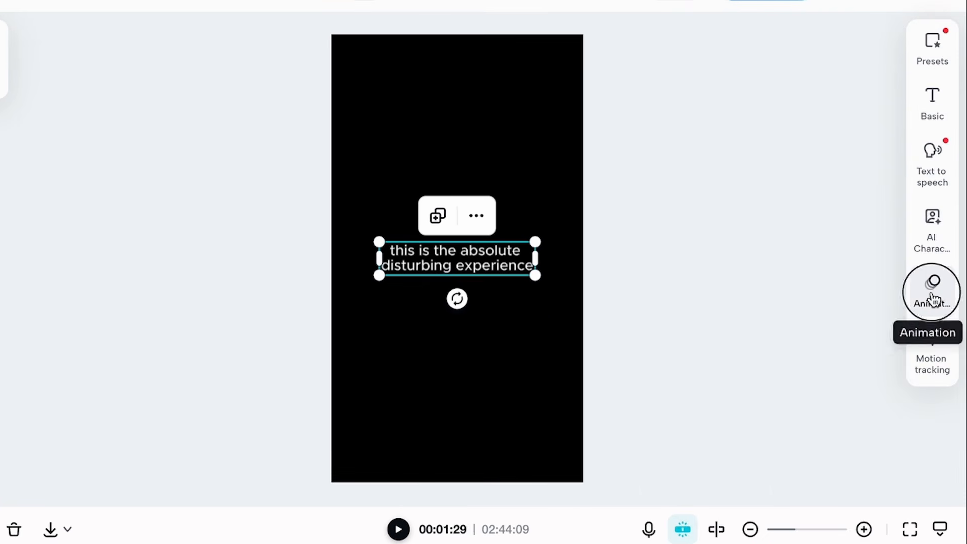
# Apply the Spring caption animation to all captions
pyautogui.click(963, 302)
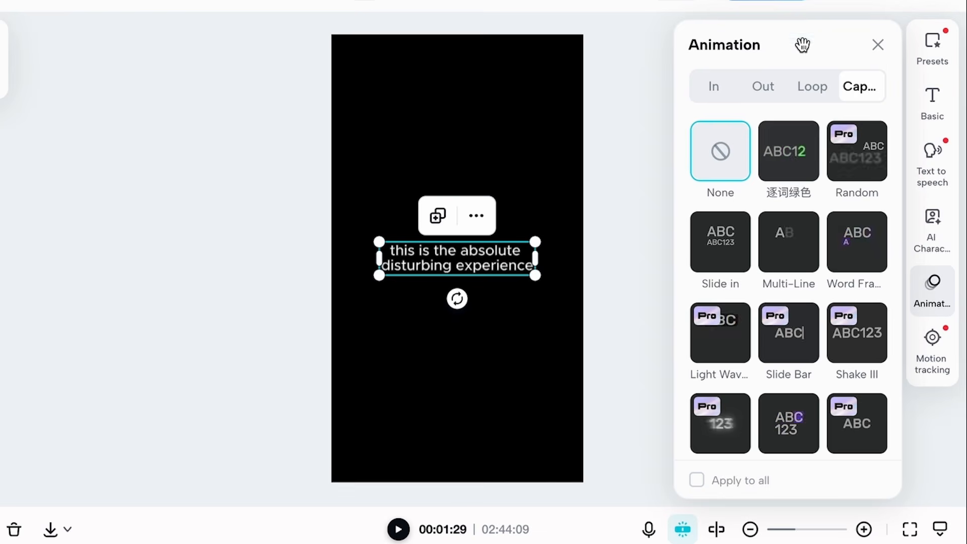
pyautogui.scroll(-5, 775, 282)
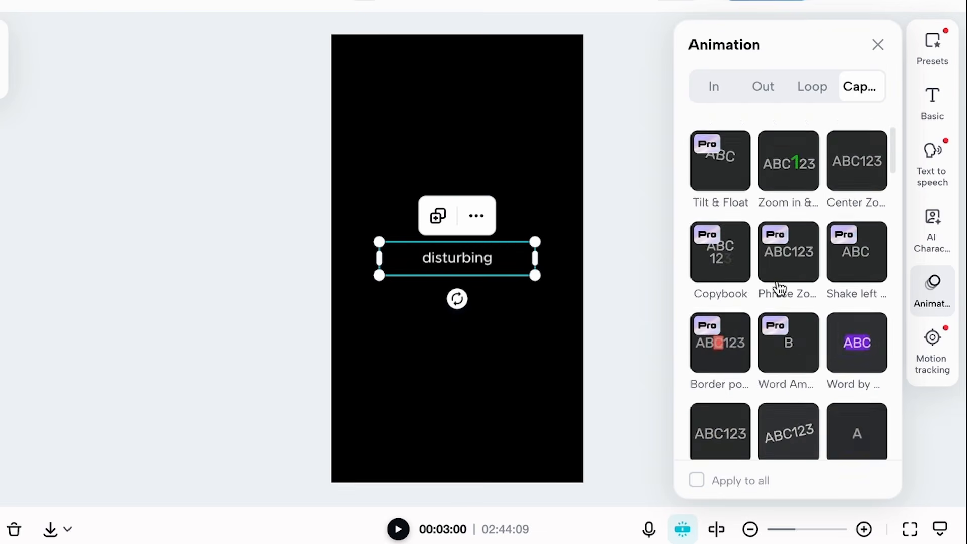
pyautogui.scroll(-7, 779, 284)
pyautogui.scroll(3, 781, 225)
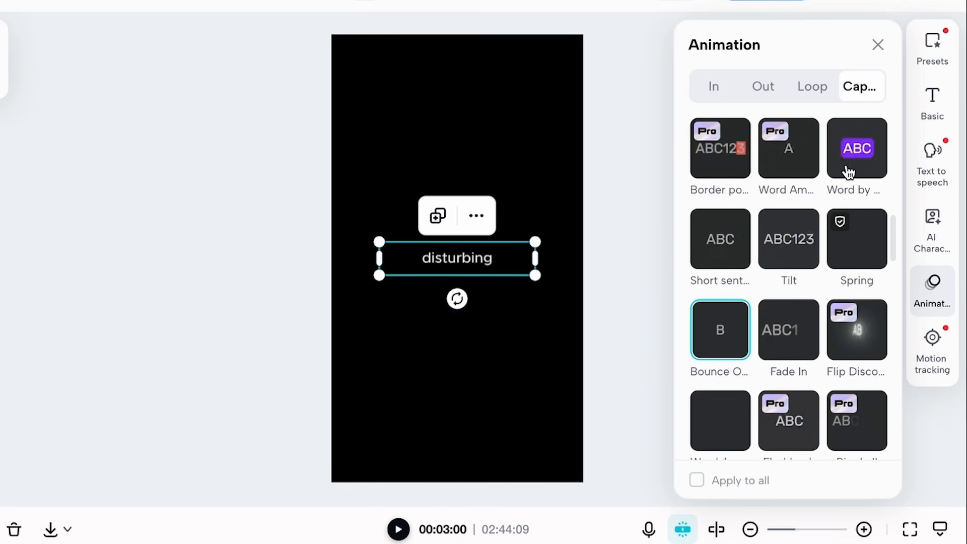
pyautogui.click(861, 251)
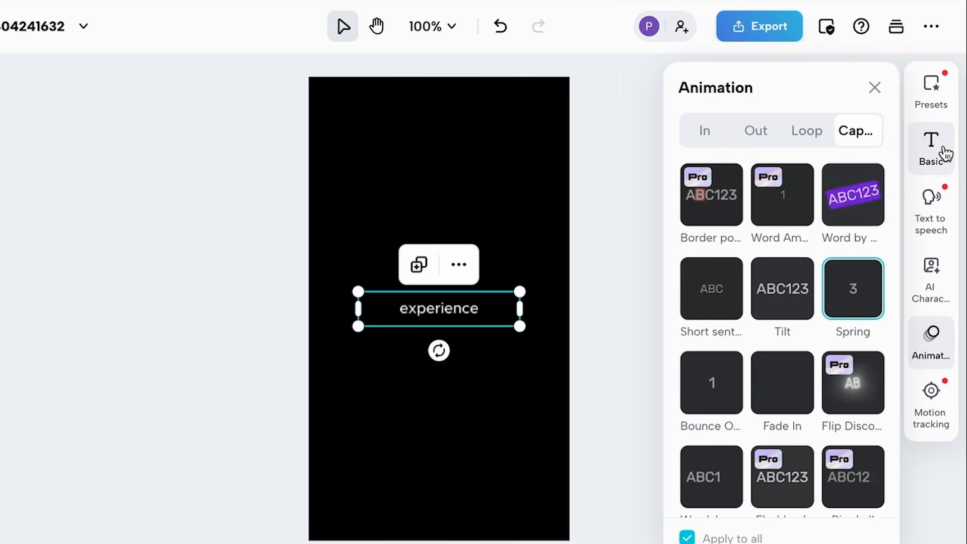
# Set the captions' font to Montserrat-ExtraBold and the font size to 14
pyautogui.click(943, 154)
pyautogui.click(795, 214)
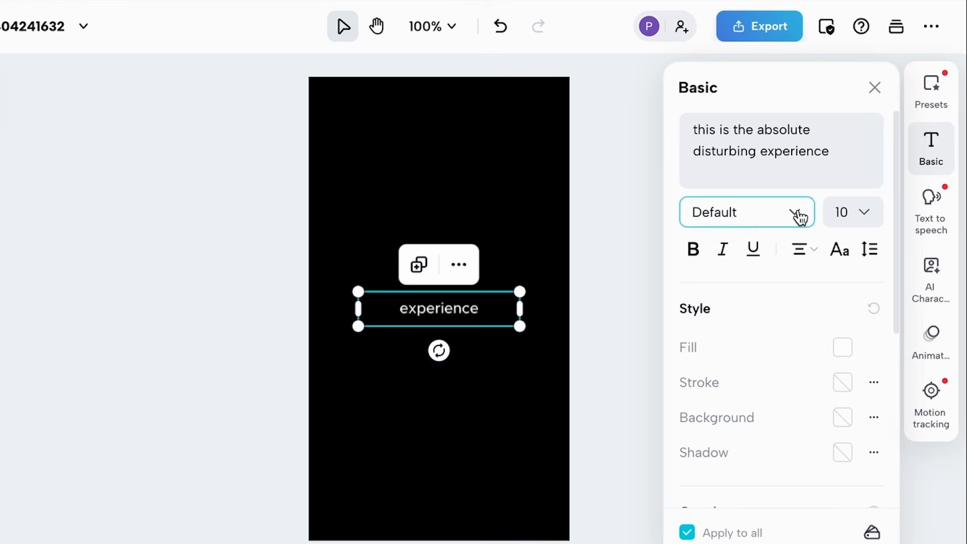
pyautogui.scroll(-5, 769, 369)
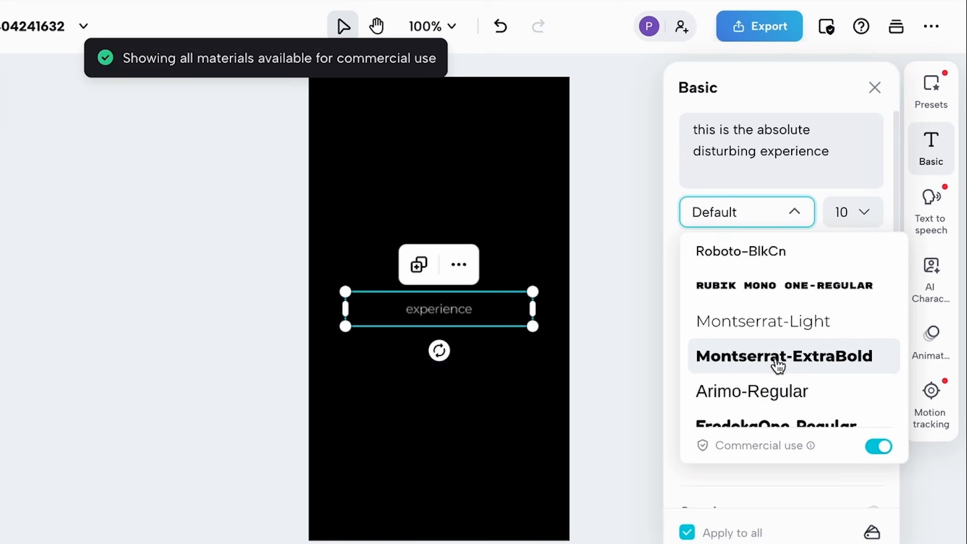
pyautogui.click(768, 363)
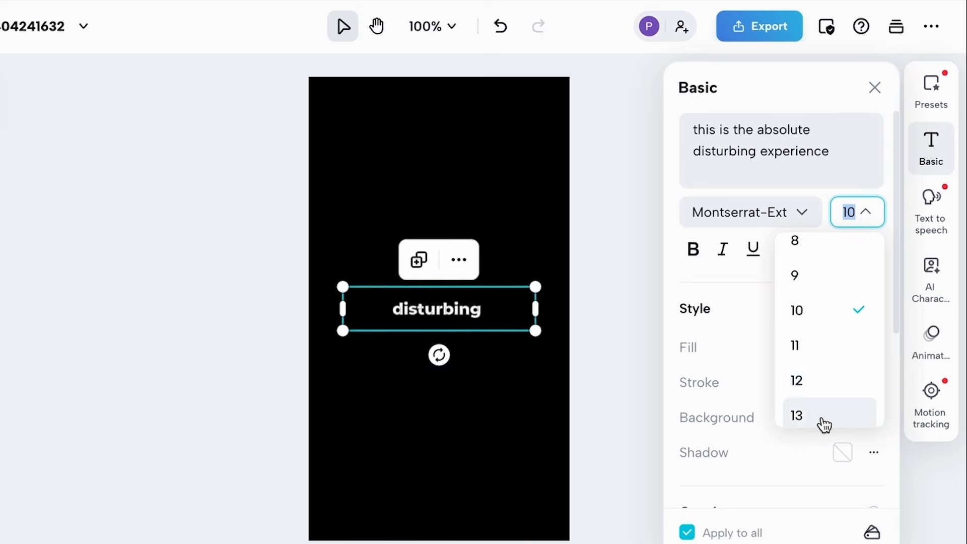
pyautogui.click(822, 379)
# Change all captions to uppercase with a black shadow and scrub through the opening captions to check the styling
pyautogui.click(839, 249)
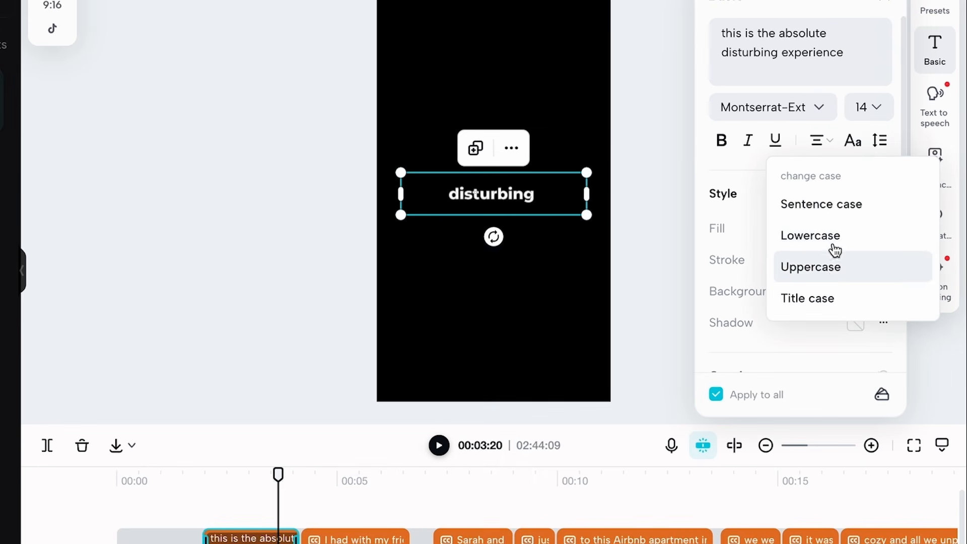
pyautogui.click(833, 267)
pyautogui.click(855, 322)
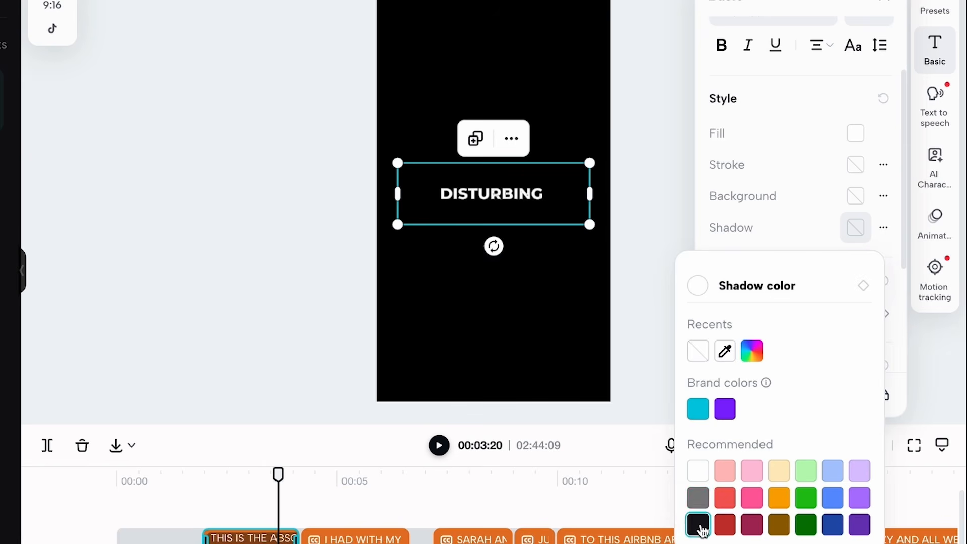
pyautogui.click(716, 394)
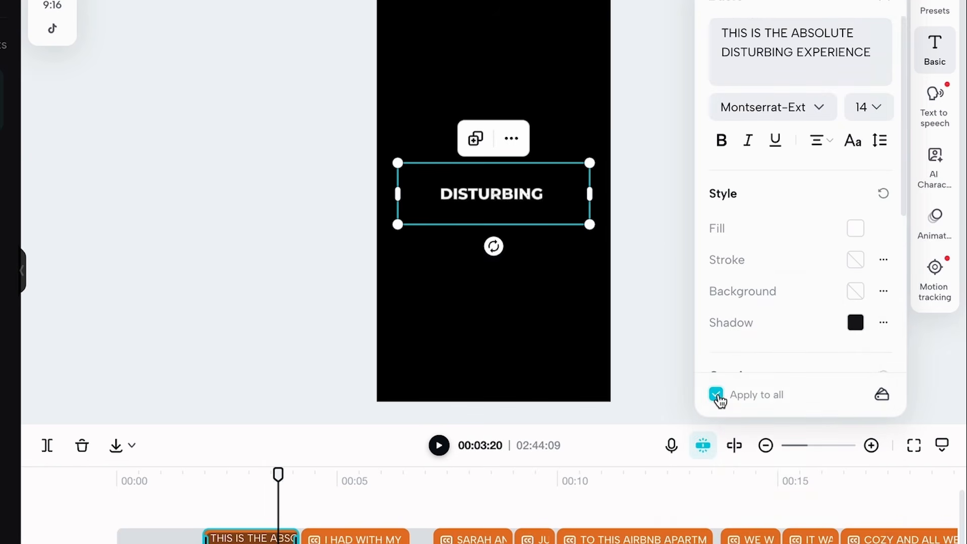
pyautogui.click(637, 319)
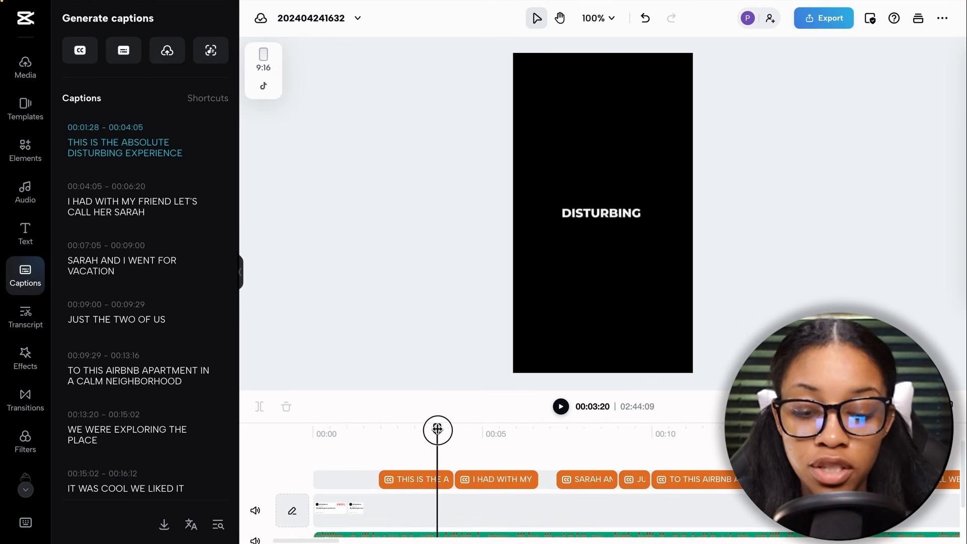
pyautogui.moveTo(403, 431); pyautogui.dragTo(453, 434)
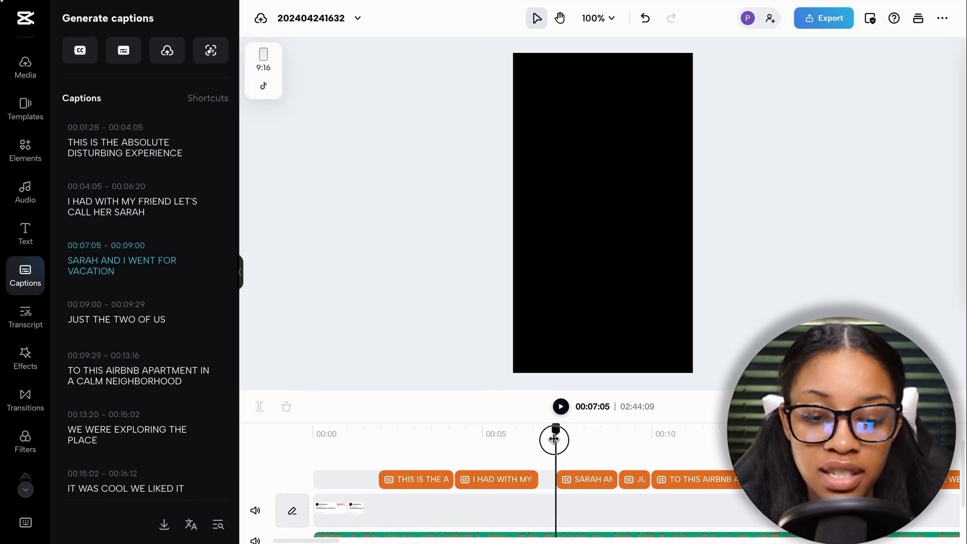
pyautogui.moveTo(600, 448); pyautogui.dragTo(407, 462)
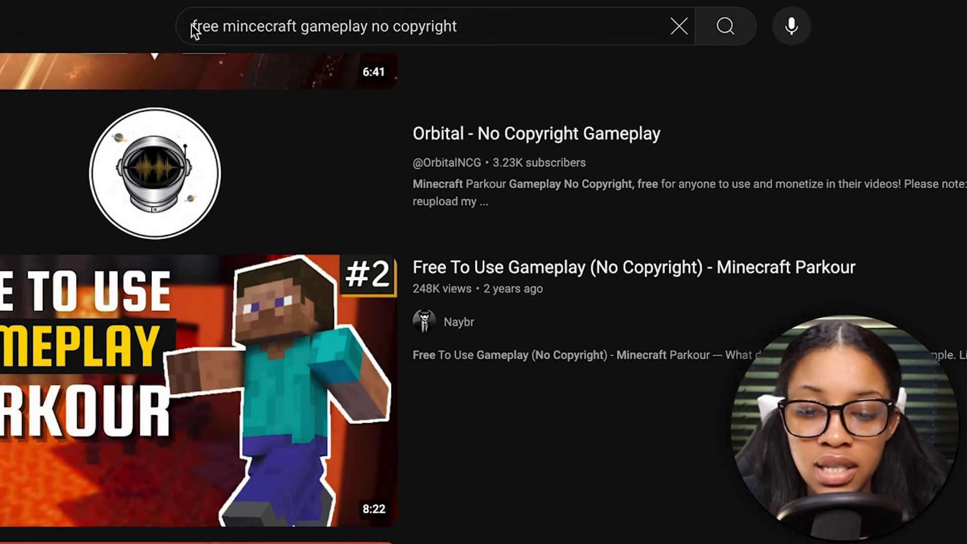
# Switch to the YouTube results for free no-copyright Minecraft gameplay and open "Free To Use Gameplay (No Copyright) - Minecraft Parkour"
pyautogui.click(285, 17)
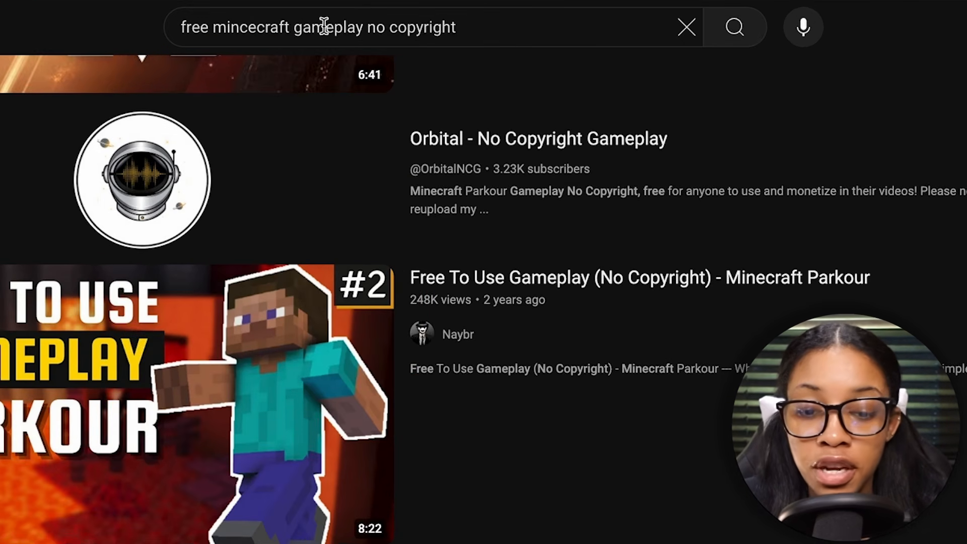
pyautogui.click(459, 28)
pyautogui.moveTo(459, 28); pyautogui.dragTo(113, 29)
pyautogui.click(959, 49)
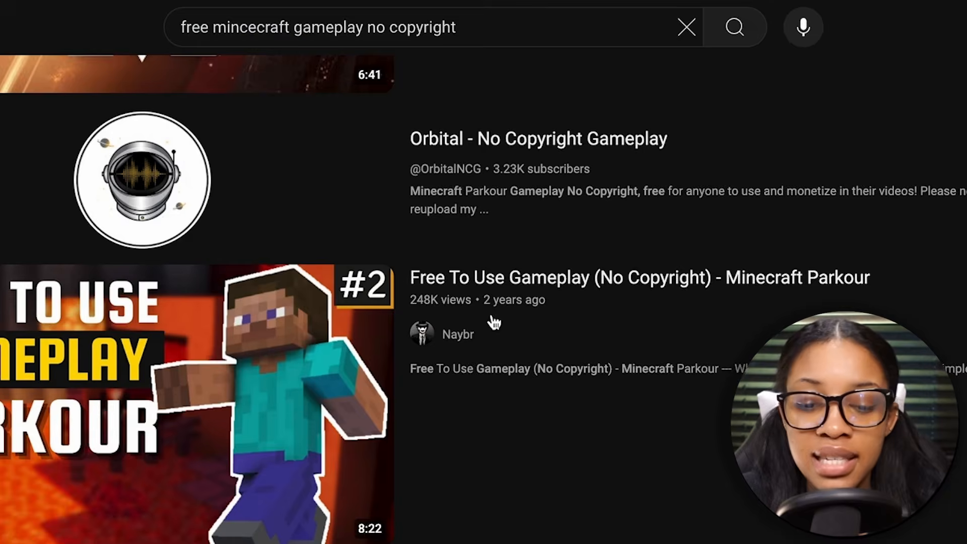
pyautogui.scroll(3, 492, 319)
pyautogui.scroll(-2, 446, 285)
pyautogui.moveTo(308, 339)
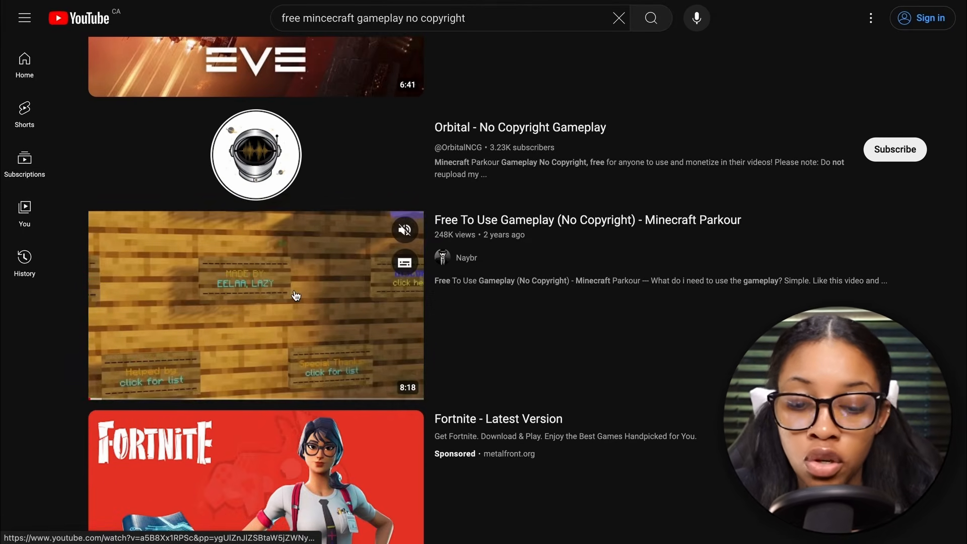
pyautogui.click(309, 298)
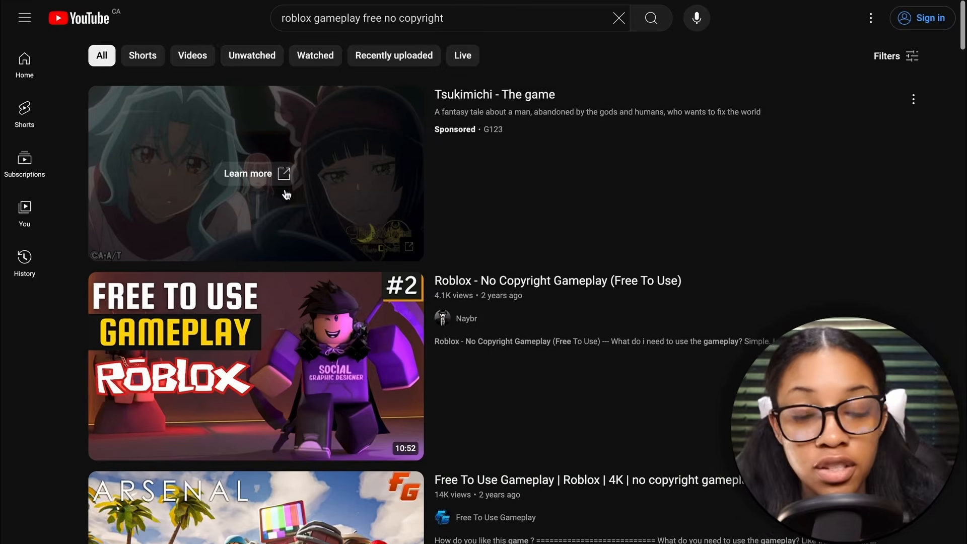
pyautogui.scroll(-2, 287, 197)
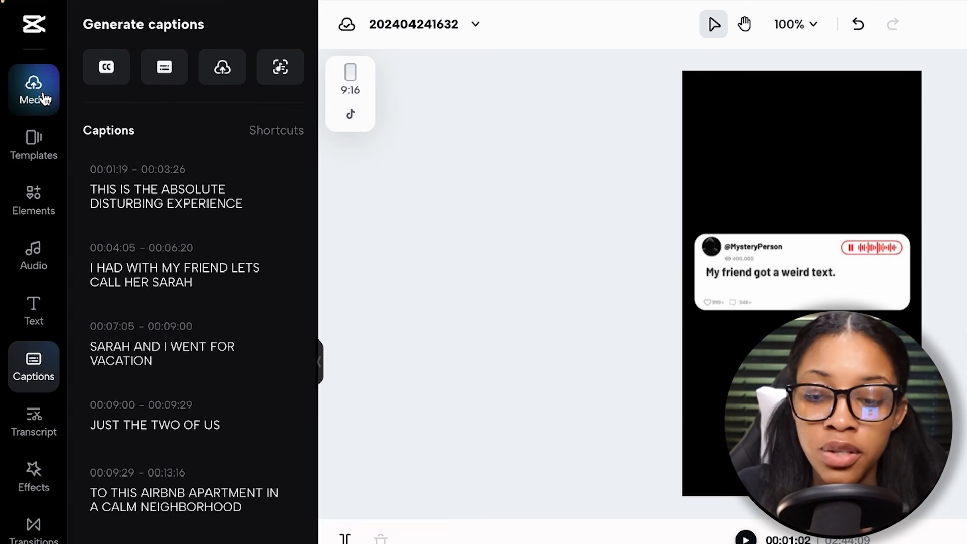
# Open the CapCut project's media library and browse YouTube results for "horror gameplay no copyright"
pyautogui.click(45, 100)
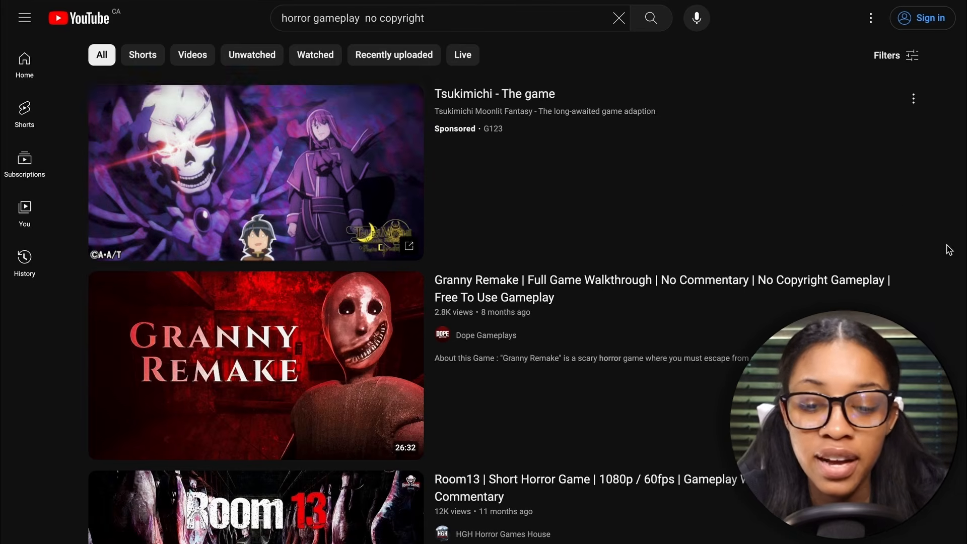
pyautogui.scroll(-2, 761, 303)
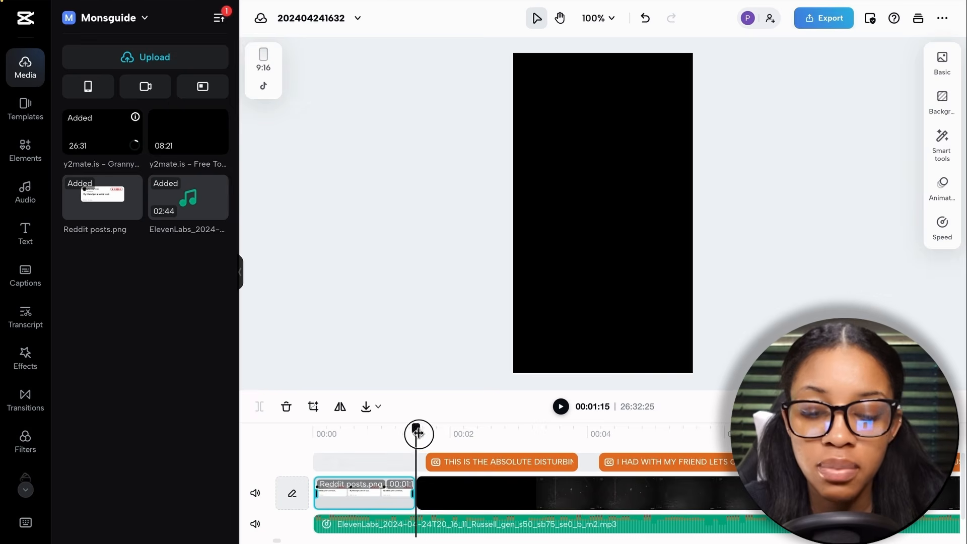
# Move the Reddit posts.png clip to a track above the Granny Remake gameplay so both start at the beginning of the timeline
pyautogui.moveTo(417, 432); pyautogui.dragTo(377, 452)
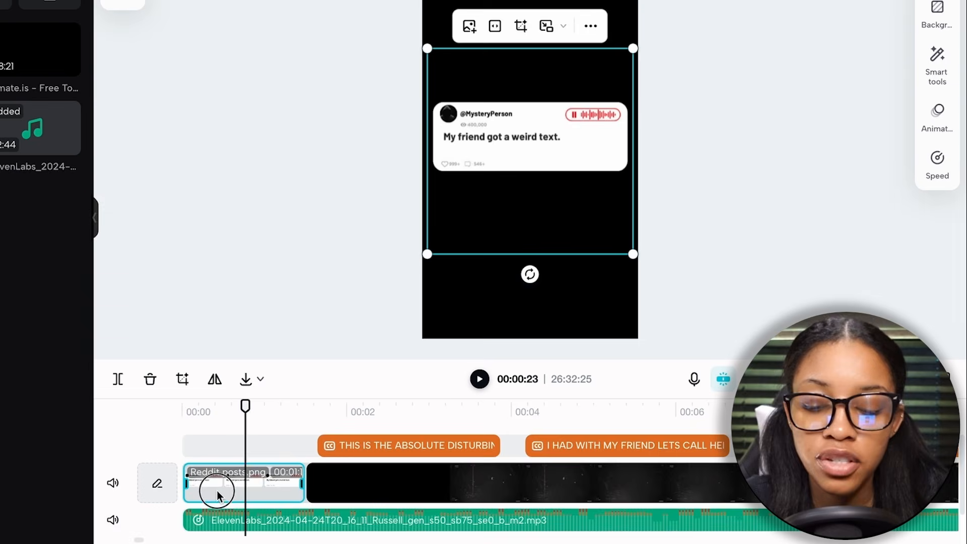
pyautogui.moveTo(340, 498); pyautogui.dragTo(339, 473)
pyautogui.moveTo(213, 458); pyautogui.dragTo(213, 458)
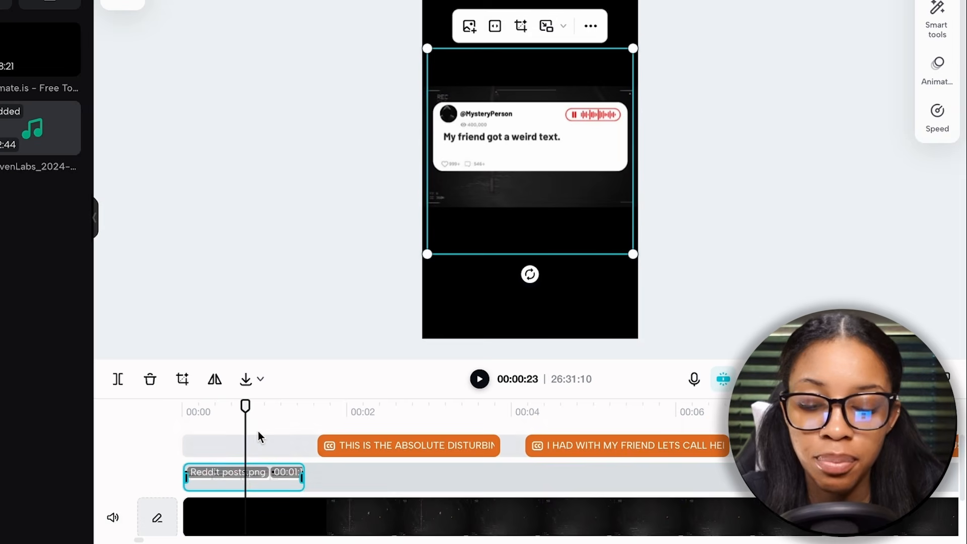
# Enlarge the Granny Remake gameplay clip behind the Reddit post until it fills the 9:16 frame
pyautogui.click(210, 410)
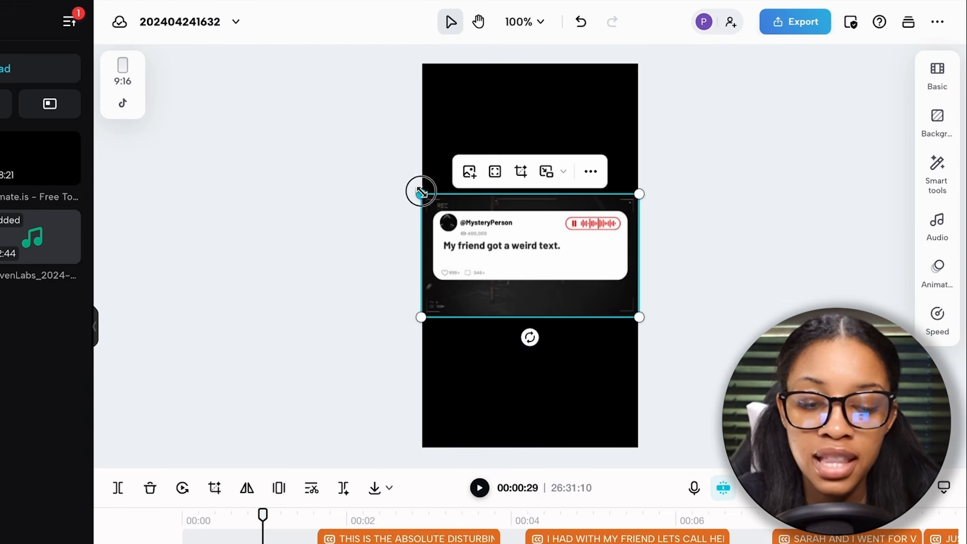
pyautogui.moveTo(421, 193); pyautogui.dragTo(187, 90)
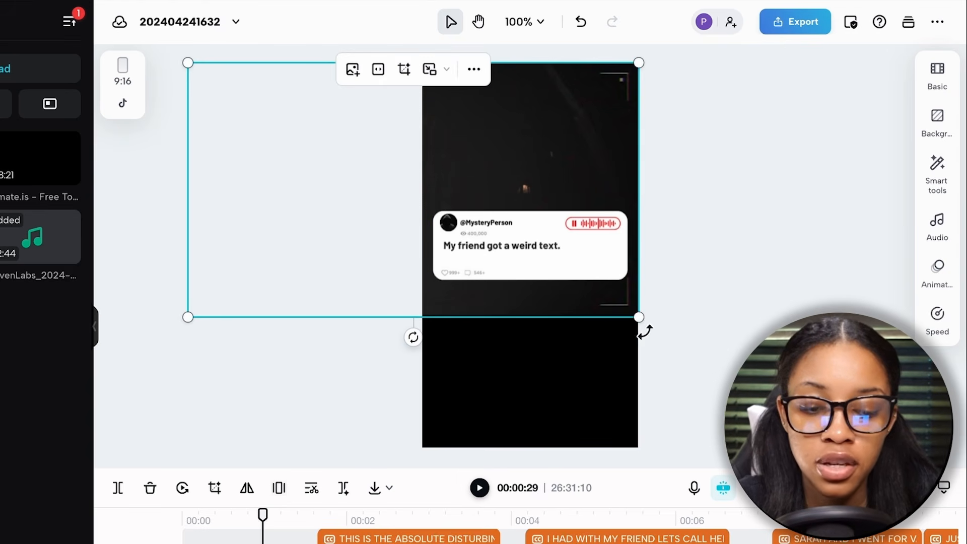
pyautogui.moveTo(639, 316); pyautogui.dragTo(811, 414)
pyautogui.moveTo(720, 337)
pyautogui.mouseDown()
pyautogui.moveTo(737, 339)
pyautogui.moveTo(703, 337)
pyautogui.mouseUp()
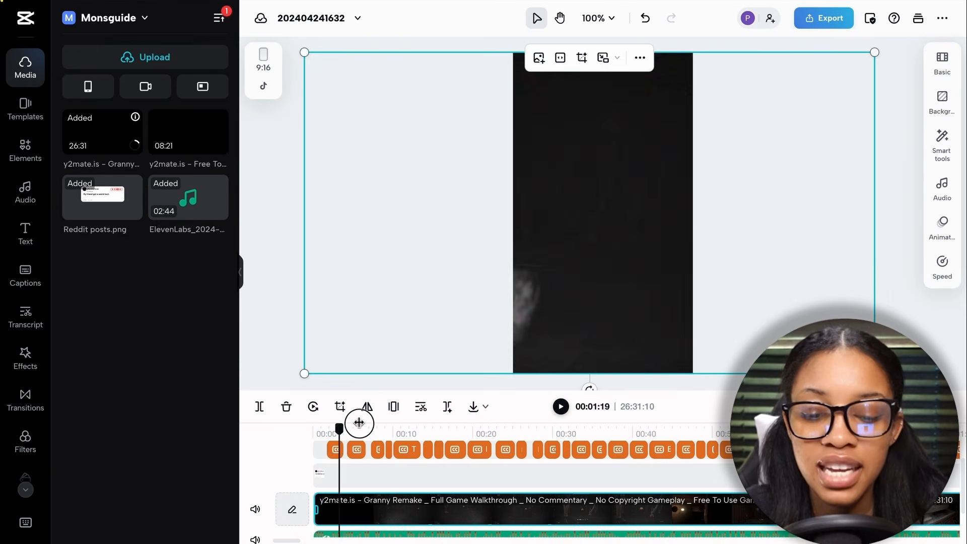
# Split the gameplay clip at 01:02:19 and delete the part before the cut
pyautogui.moveTo(358, 422); pyautogui.dragTo(815, 432)
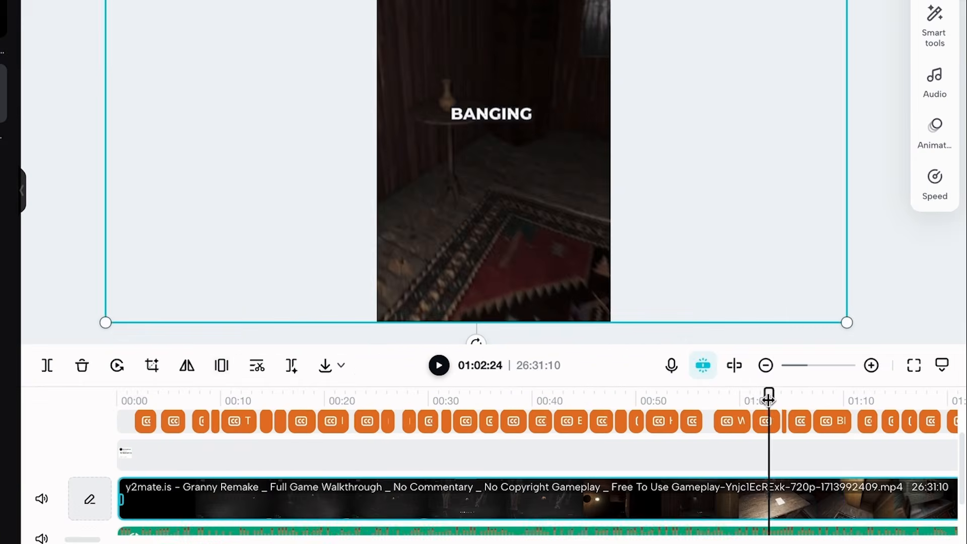
pyautogui.moveTo(769, 397); pyautogui.dragTo(767, 396)
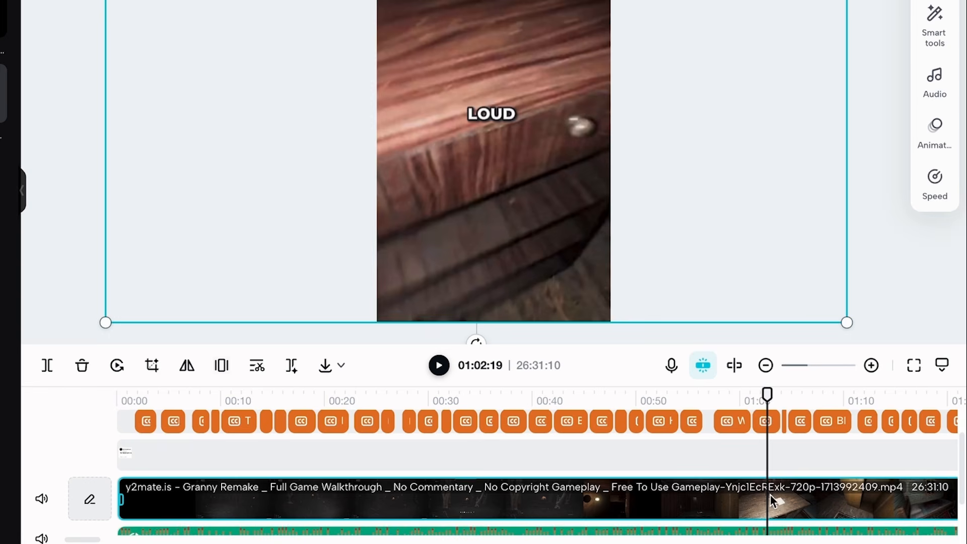
pyautogui.click(767, 501)
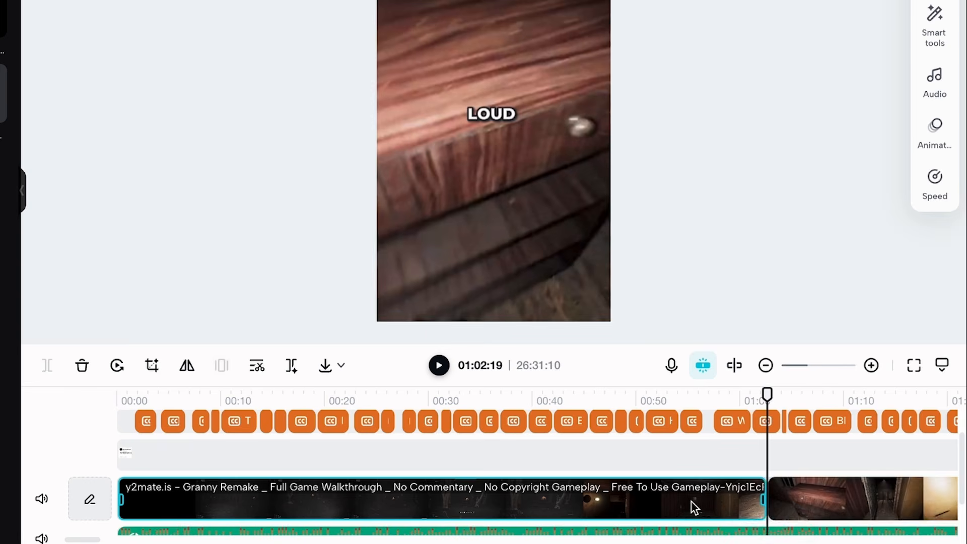
pyautogui.press('Delete')
# Scrub through the opening seconds of the trimmed video and return the playhead to the start
pyautogui.click(142, 397)
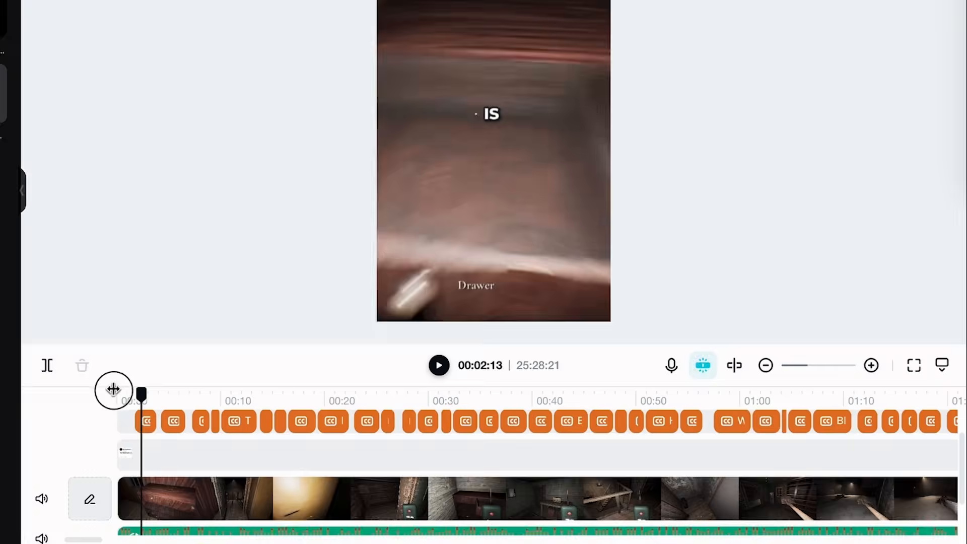
pyautogui.moveTo(114, 389); pyautogui.dragTo(161, 393)
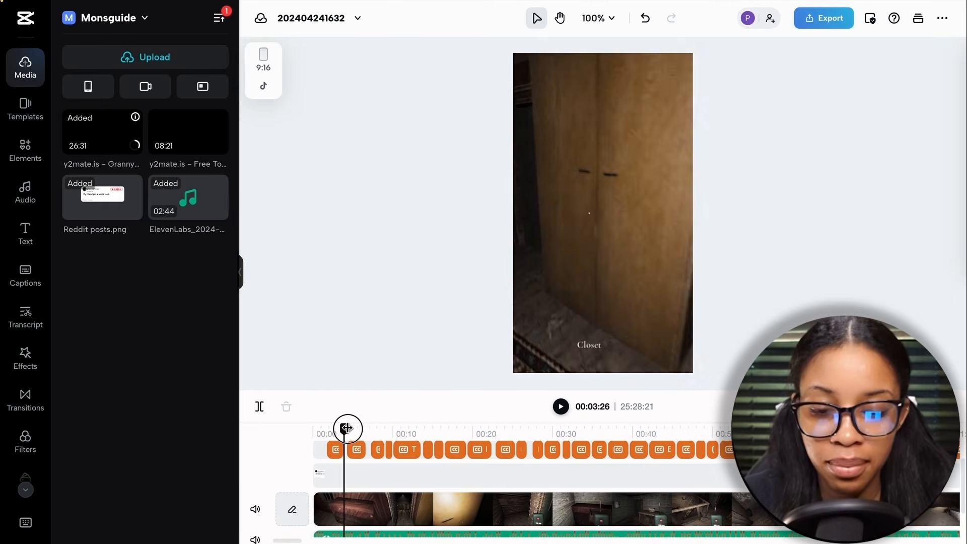
pyautogui.moveTo(346, 428); pyautogui.dragTo(311, 426)
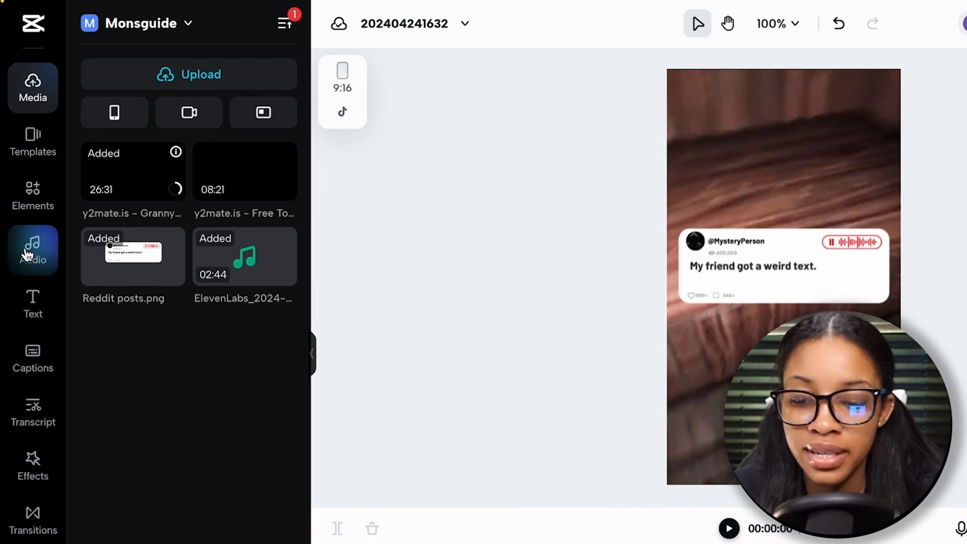
# Search the music library for "scary background"
pyautogui.click(32, 254)
pyautogui.click(152, 70)
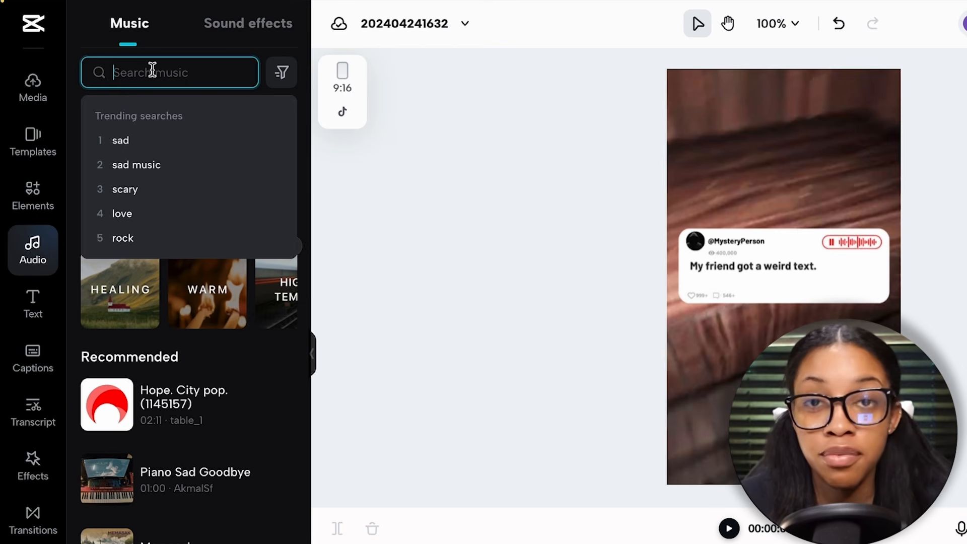
pyautogui.write('scar')
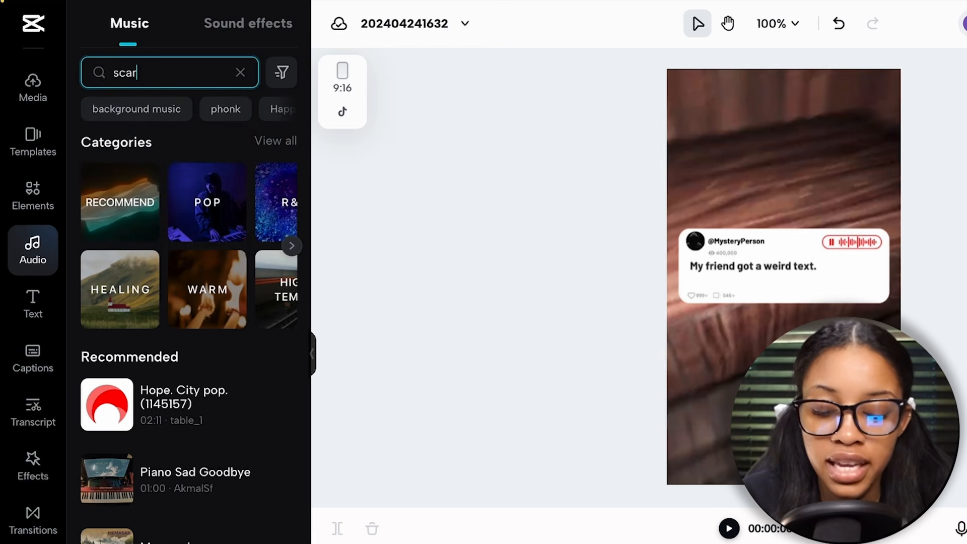
pyautogui.write('y background')
pyautogui.press('Return')
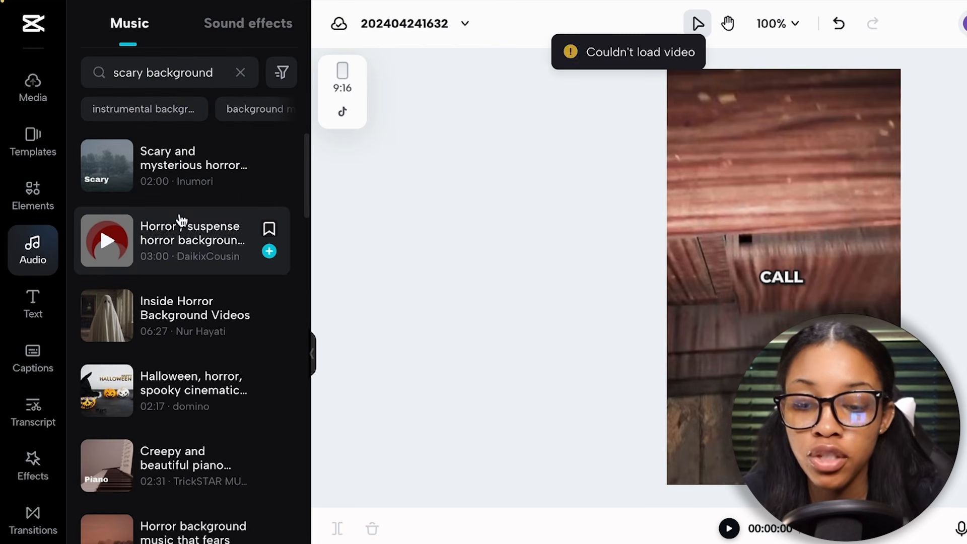
# Browse the scary tracks and add the "Halloween, horror, spooky cinematic background music" track at the start of the timeline
pyautogui.scroll(-10, 187, 207)
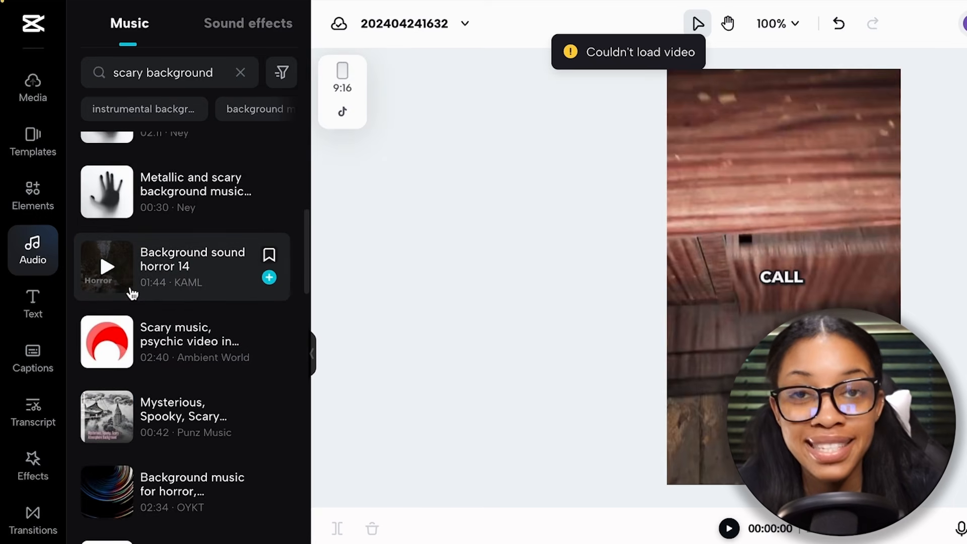
pyautogui.scroll(5, 130, 294)
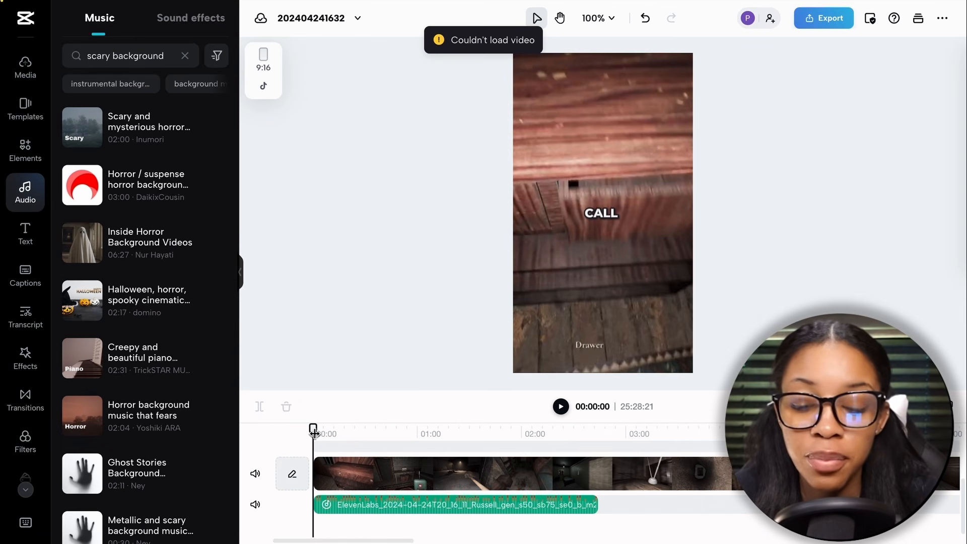
pyautogui.moveTo(313, 432)
pyautogui.mouseDown()
pyautogui.moveTo(324, 433)
pyautogui.moveTo(313, 432)
pyautogui.mouseUp()
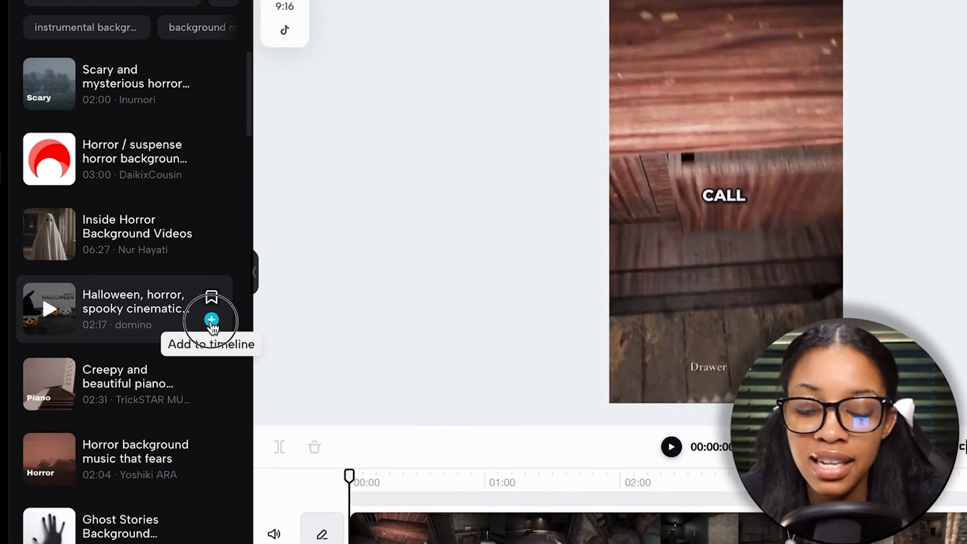
pyautogui.click(211, 321)
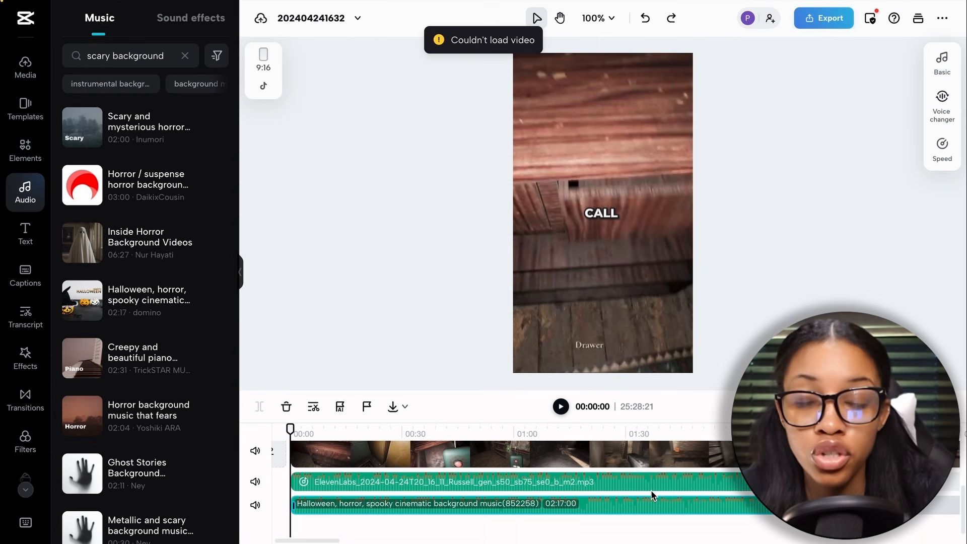
# Duplicate the Halloween music clip and place the copy on the same track directly after the original
pyautogui.hscroll(2, 786, 507)
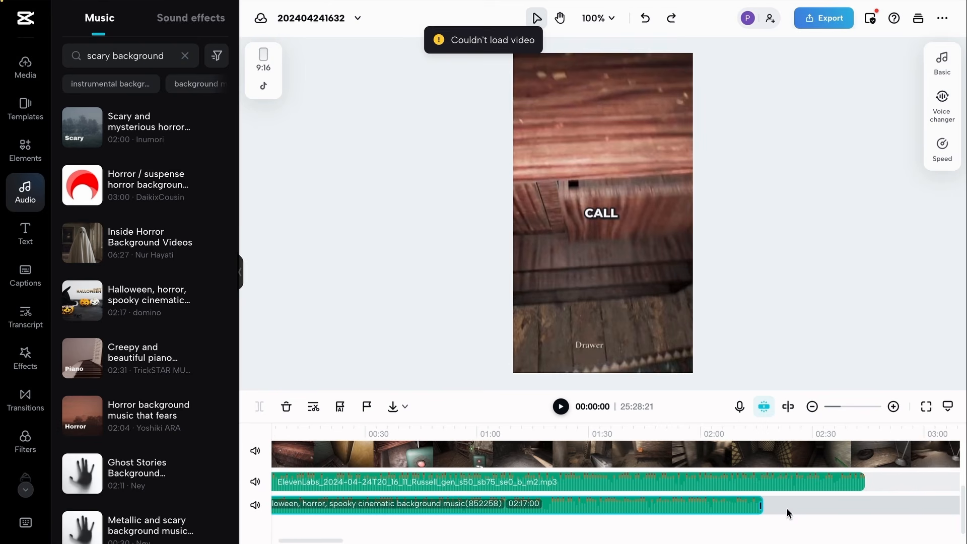
pyautogui.click(760, 434)
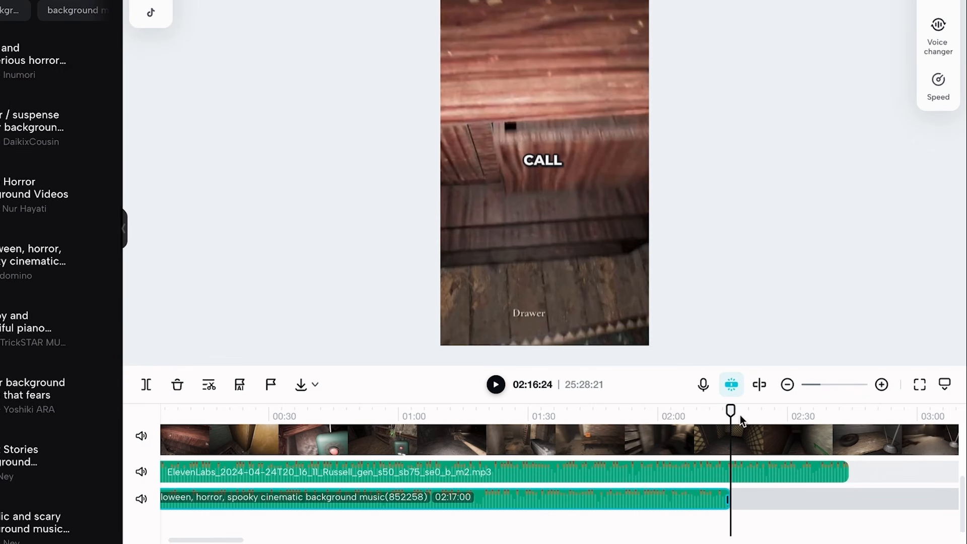
pyautogui.rightClick(651, 499)
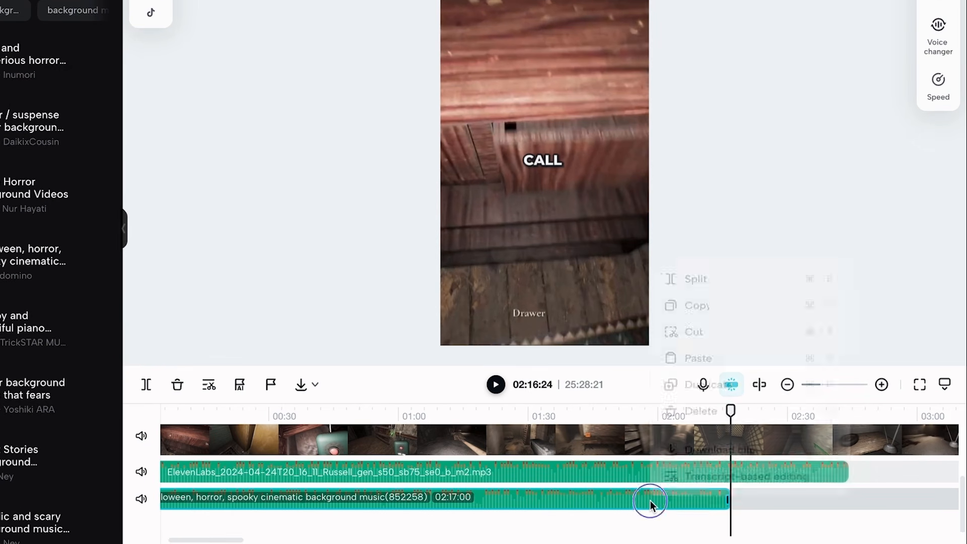
pyautogui.click(708, 378)
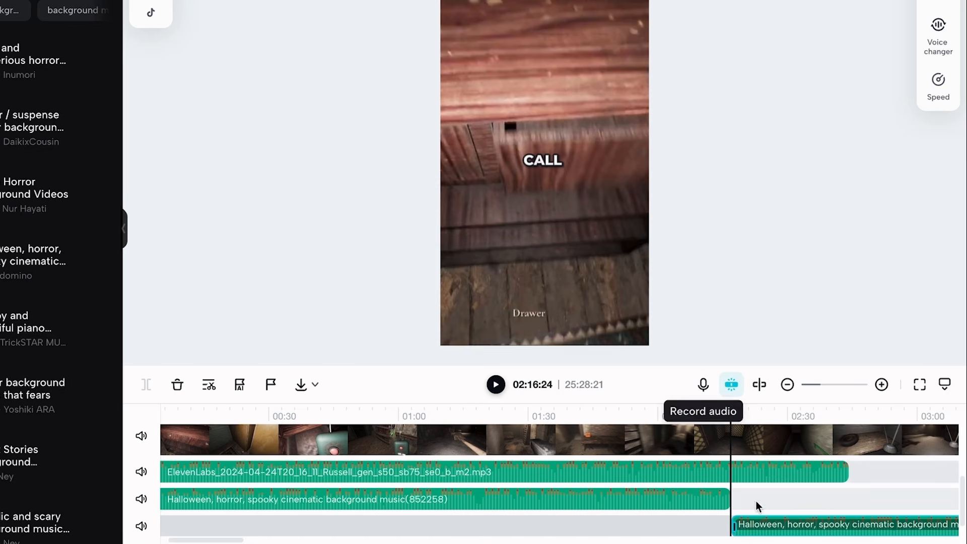
pyautogui.scroll(-1, 771, 521)
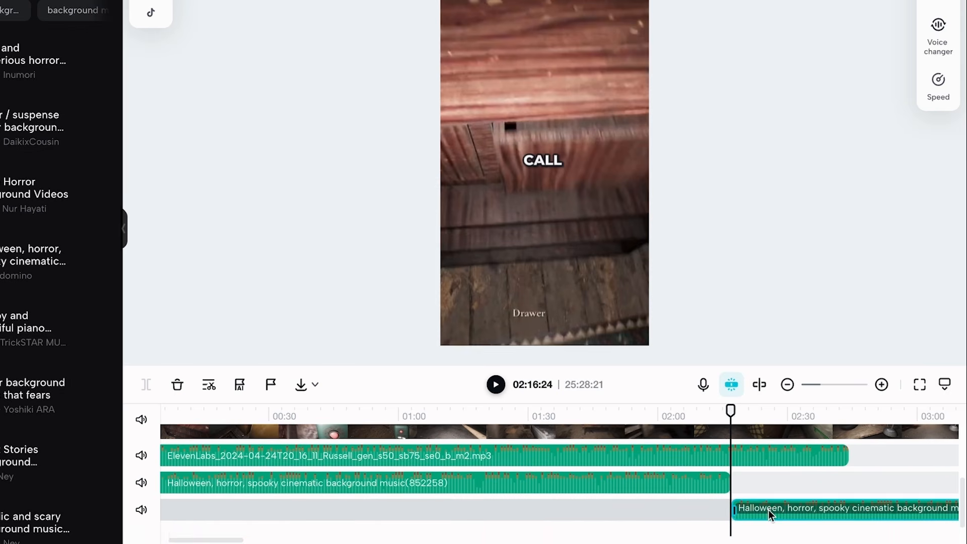
pyautogui.moveTo(768, 512); pyautogui.dragTo(768, 485)
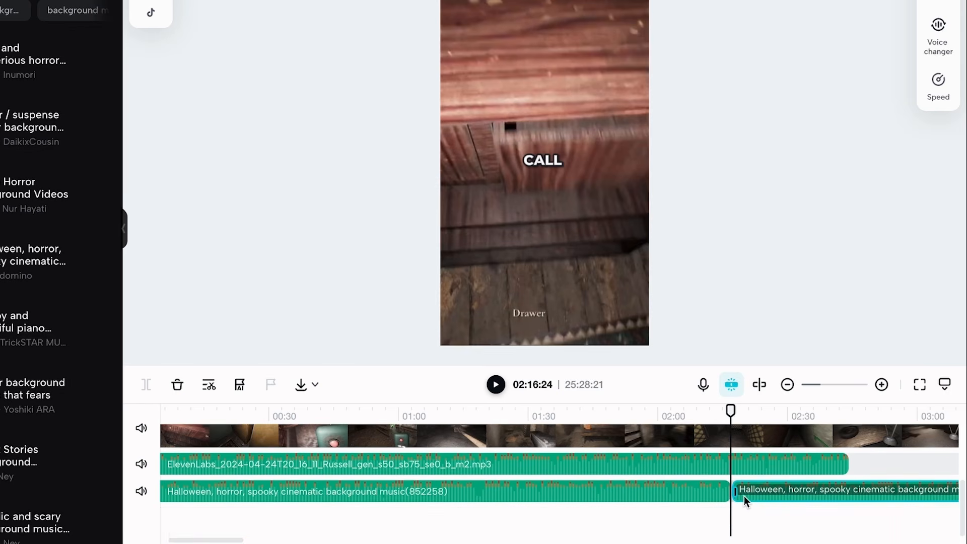
# Split the Granny Remake gameplay clip at the end of the narration, at 02:44:08
pyautogui.hscroll(3, 745, 500)
pyautogui.click(706, 410)
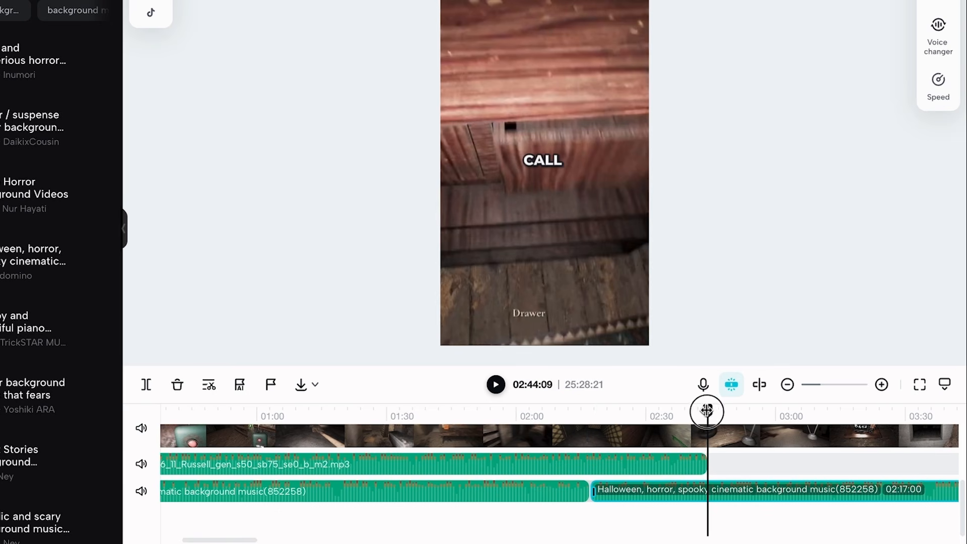
pyautogui.scroll(5, 693, 458)
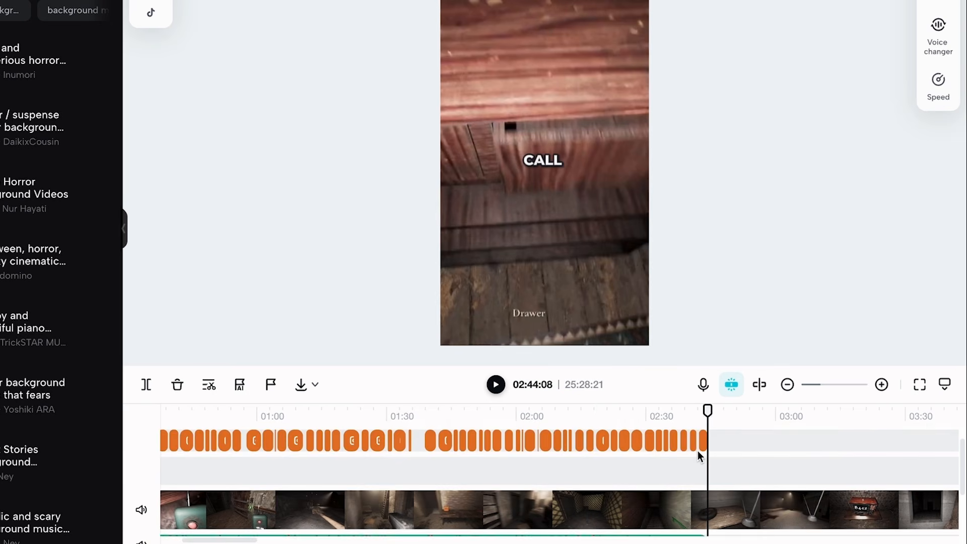
pyautogui.scroll(-5, 744, 476)
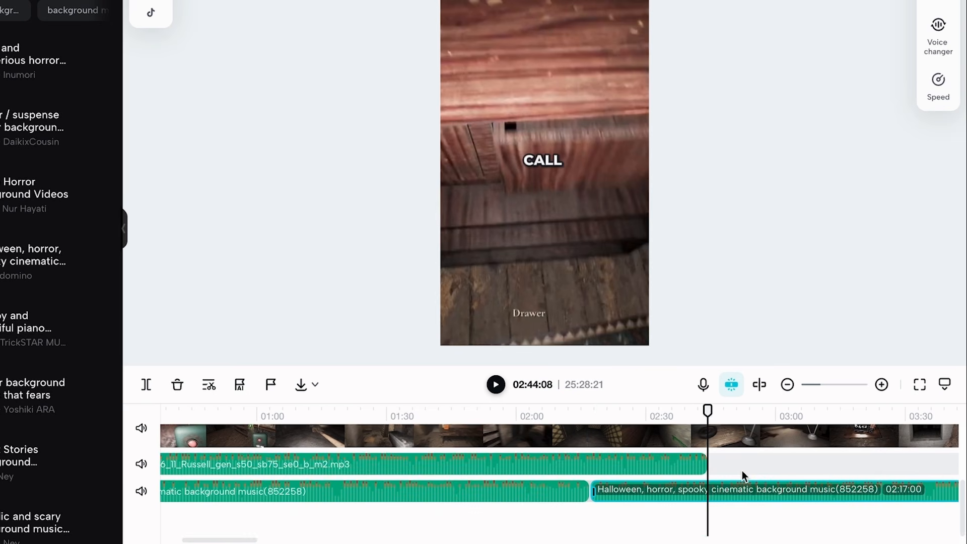
pyautogui.click(742, 445)
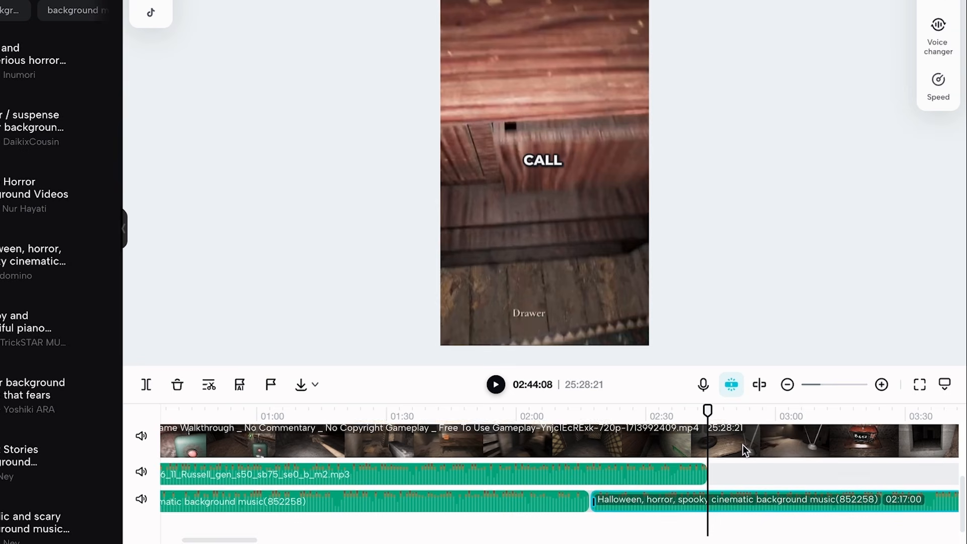
pyautogui.click(707, 444)
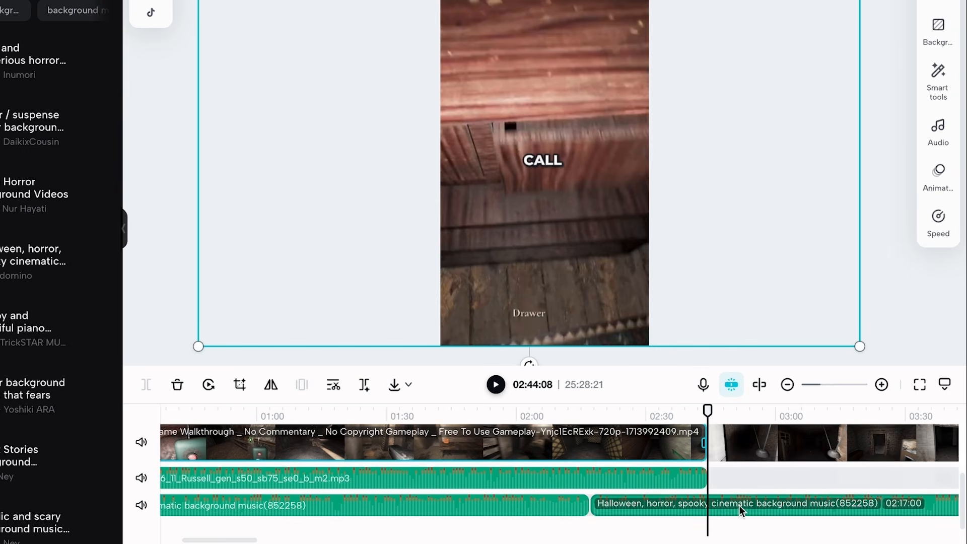
# Split the second music clip at the narration's end and delete the music and gameplay remaining after that point
pyautogui.click(718, 511)
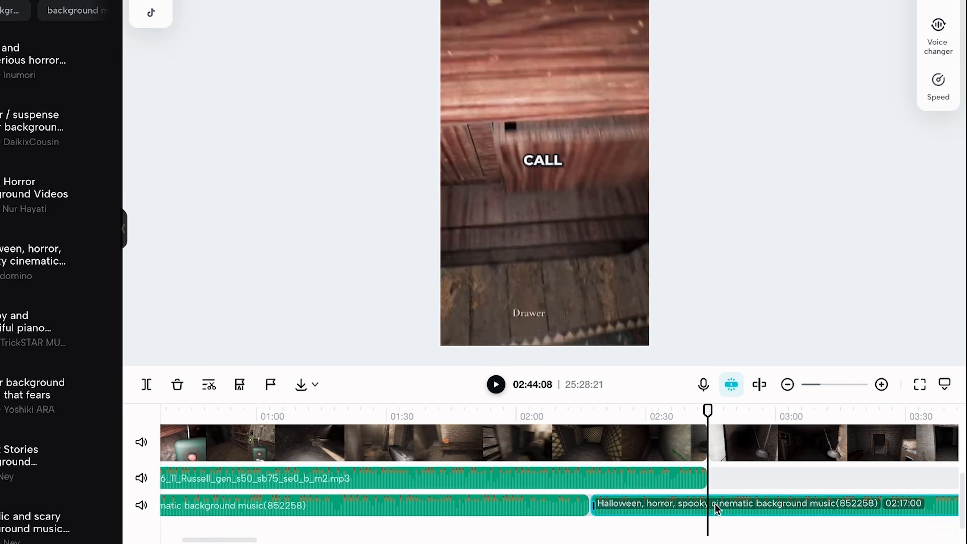
pyautogui.click(708, 506)
pyautogui.click(761, 505)
pyautogui.press('Delete')
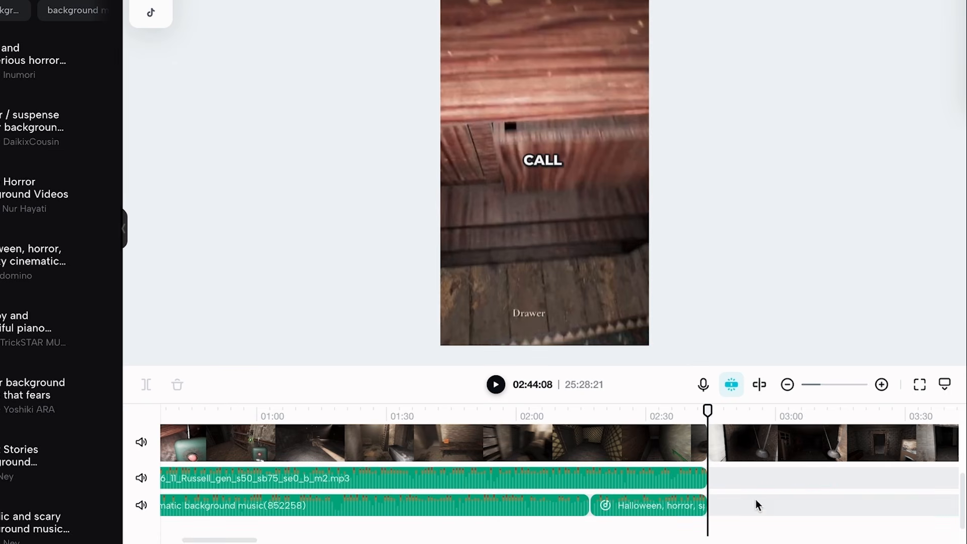
pyautogui.click(762, 446)
pyautogui.press('Delete')
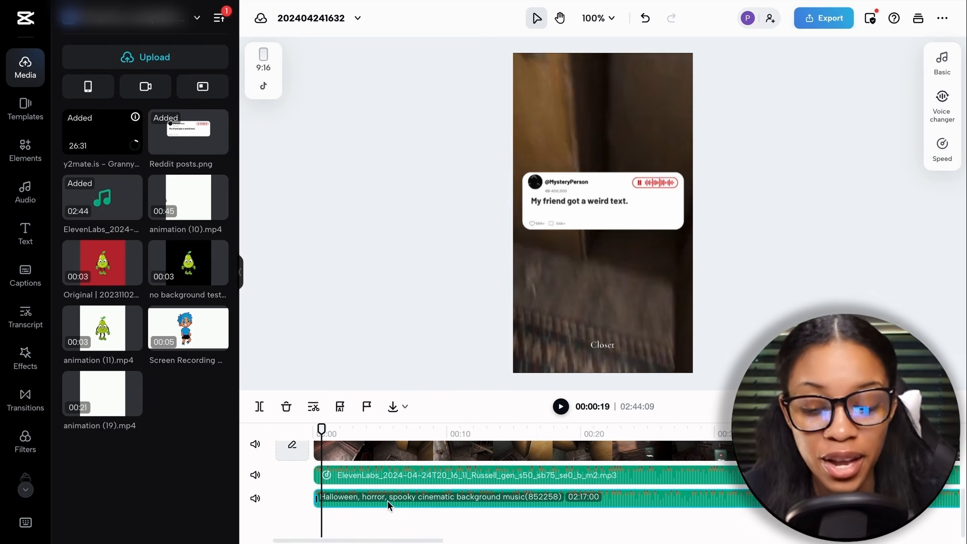
# Open the basic audio settings of the first background music clip and look over the timeline tracks
pyautogui.moveTo(388, 500); pyautogui.dragTo(352, 502)
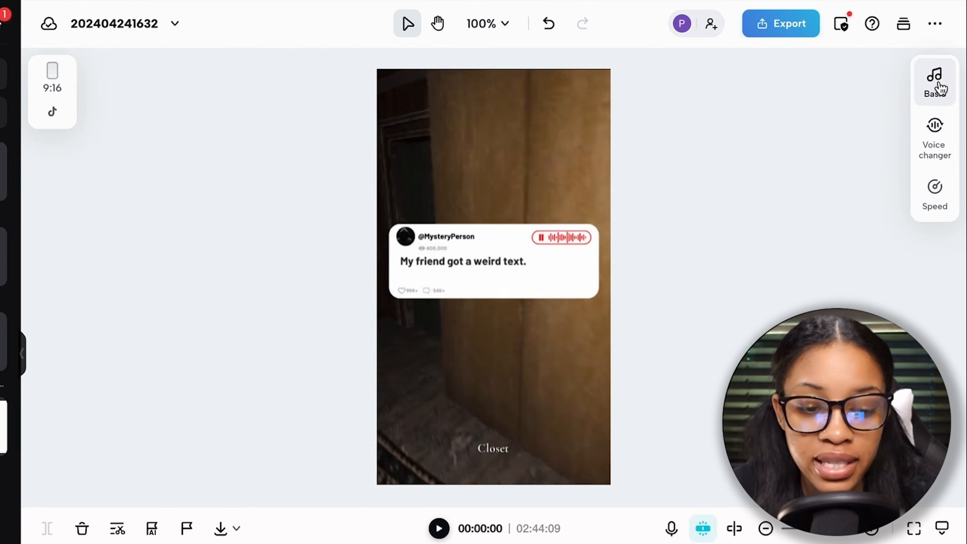
pyautogui.click(936, 90)
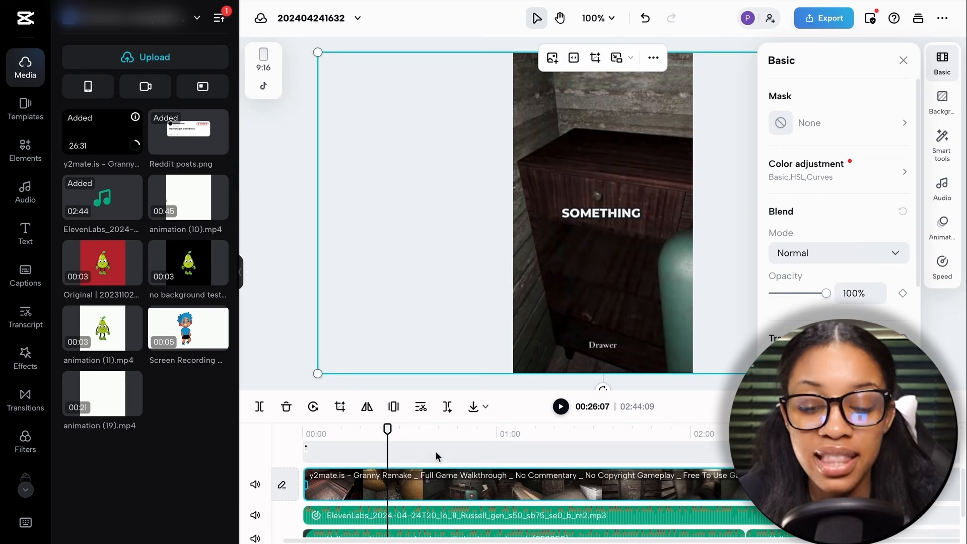
pyautogui.scroll(1, 433, 470)
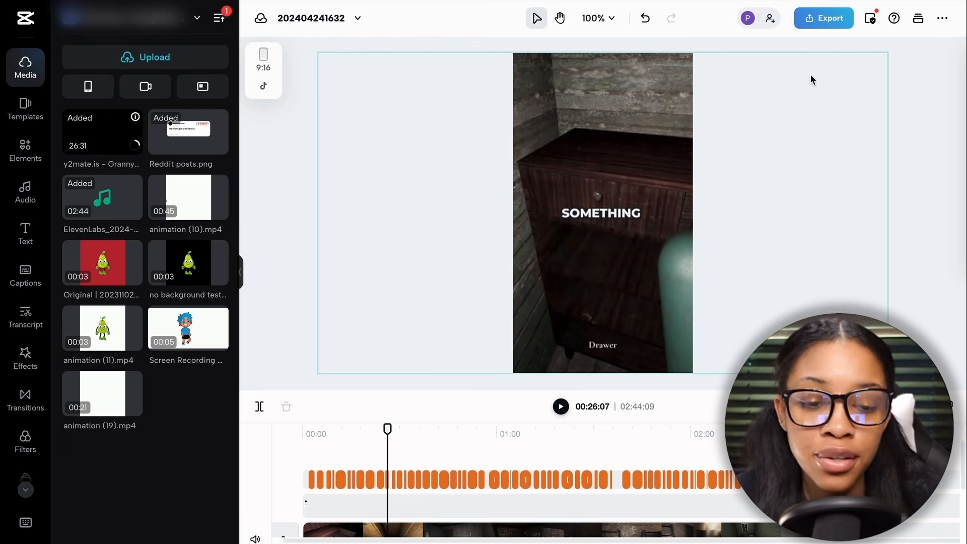
# Open the download export settings for the video and name the file redditvid
pyautogui.click(823, 19)
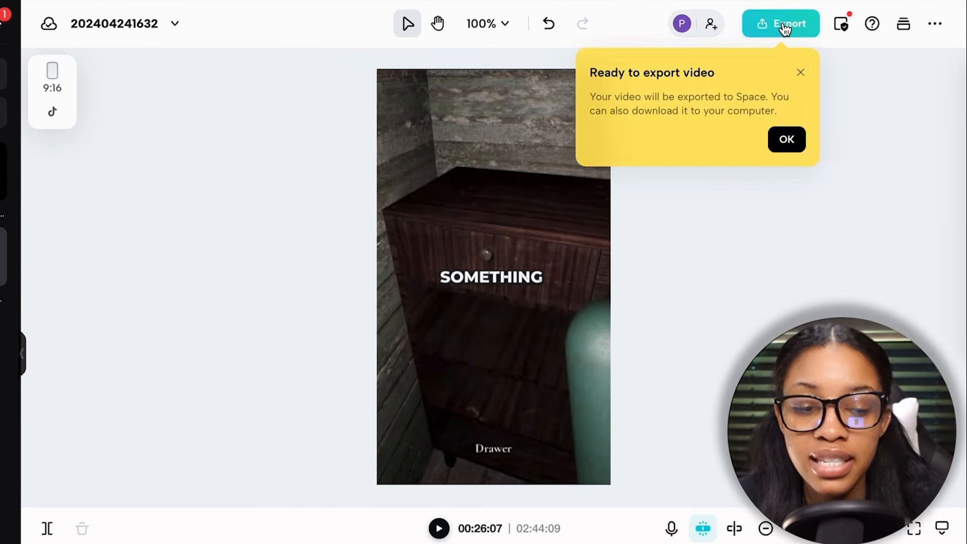
pyautogui.click(831, 105)
pyautogui.click(718, 477)
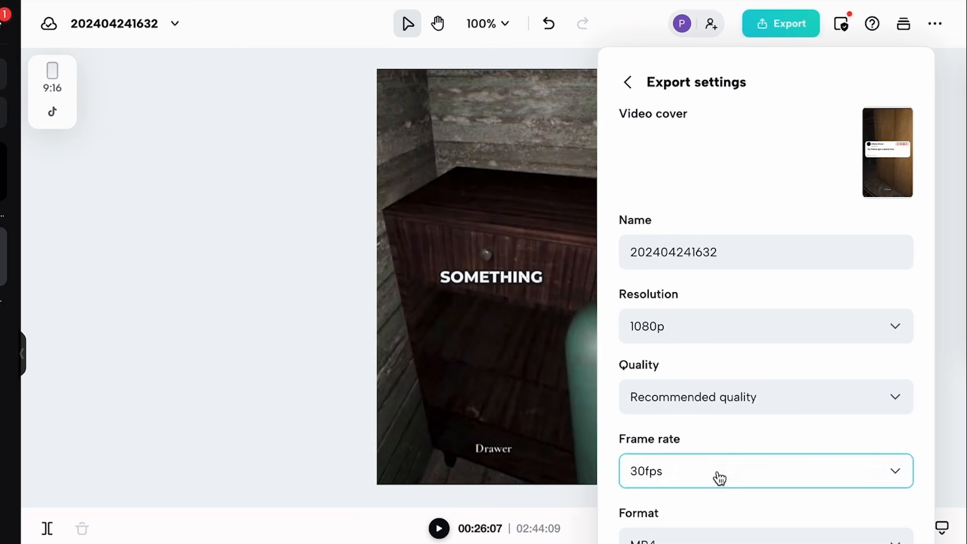
pyautogui.click(659, 254)
pyautogui.press('BackSpace')
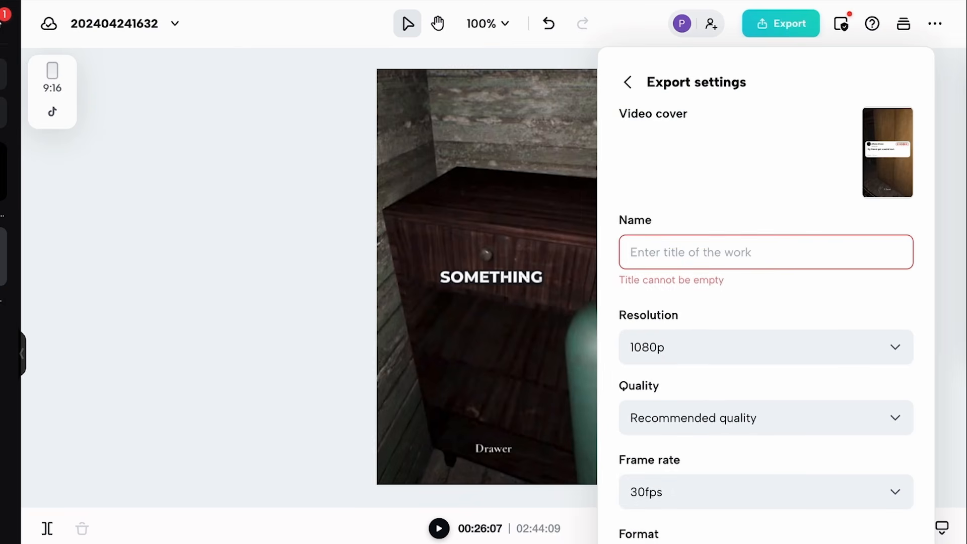
pyautogui.write('redditvid')
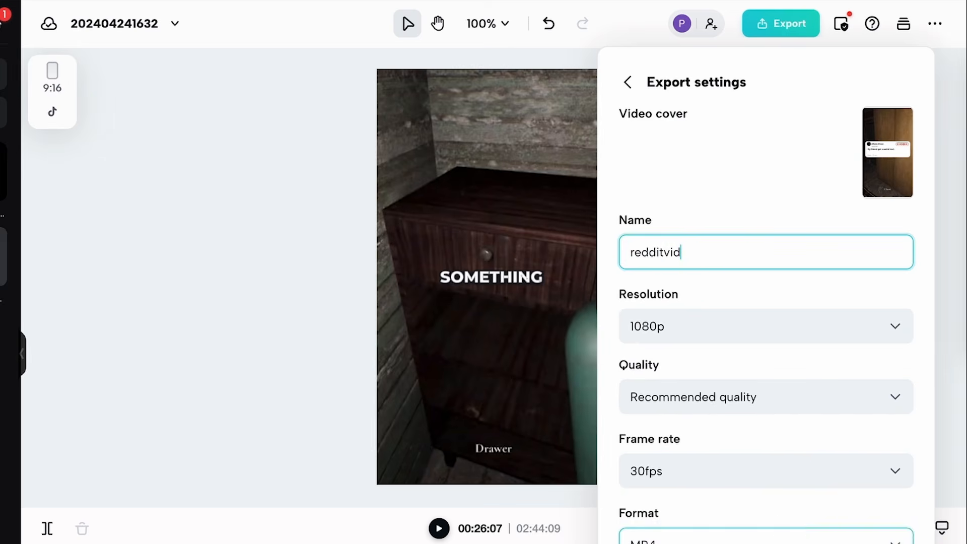
# Export the video at 1080p, recommended quality and 30fps in MP4 format
pyautogui.scroll(-3, 707, 442)
pyautogui.click(708, 438)
pyautogui.click(691, 453)
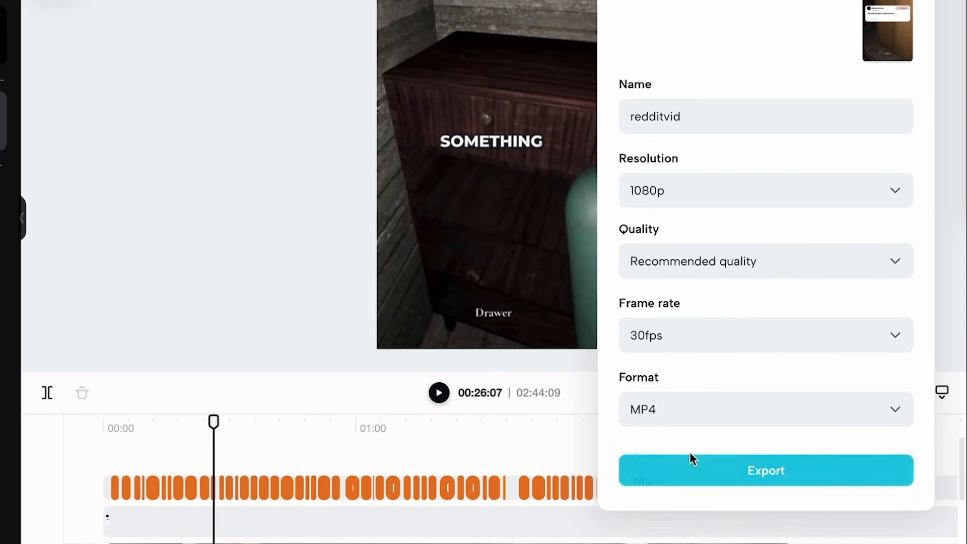
pyautogui.click(768, 184)
pyautogui.click(703, 352)
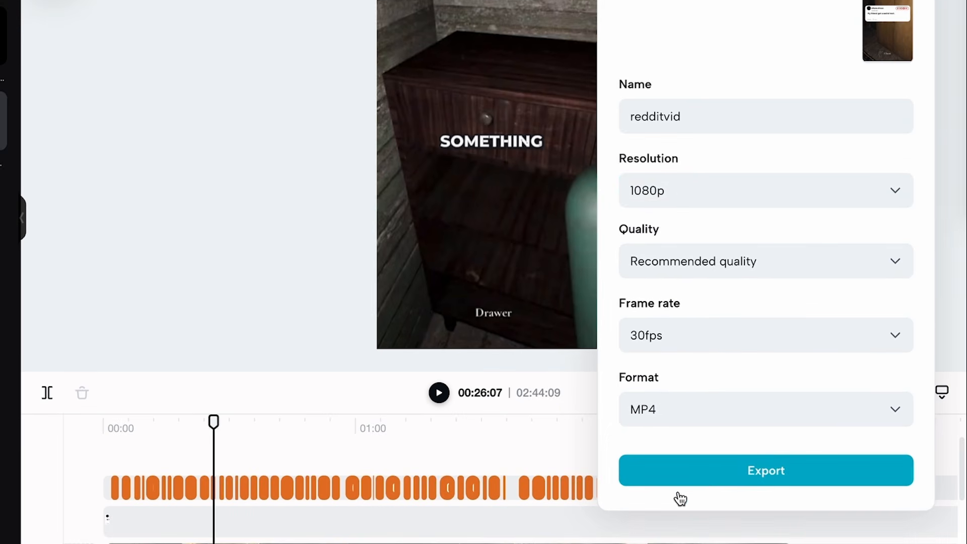
pyautogui.click(717, 470)
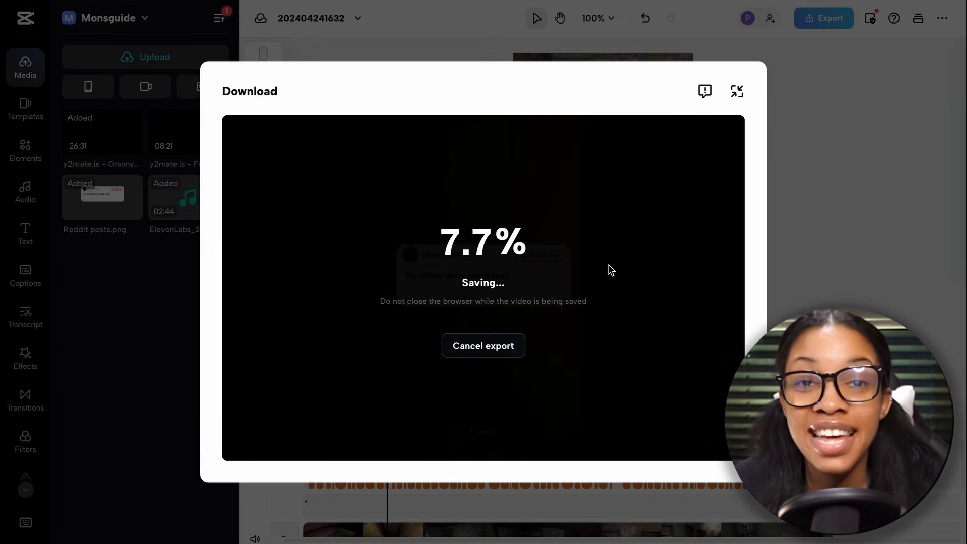